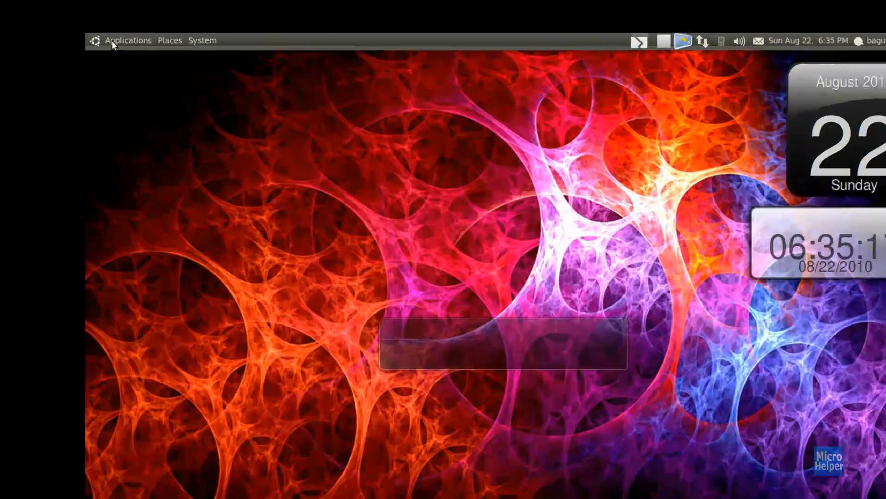
Open the Ubuntu Software Center and search the available software for "compiz"
click(140, 49)
click(147, 156)
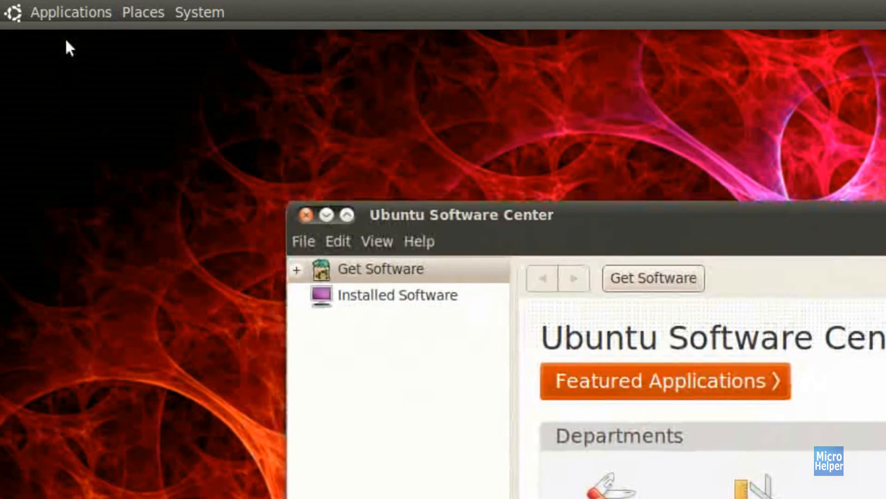
click(66, 14)
click(142, 303)
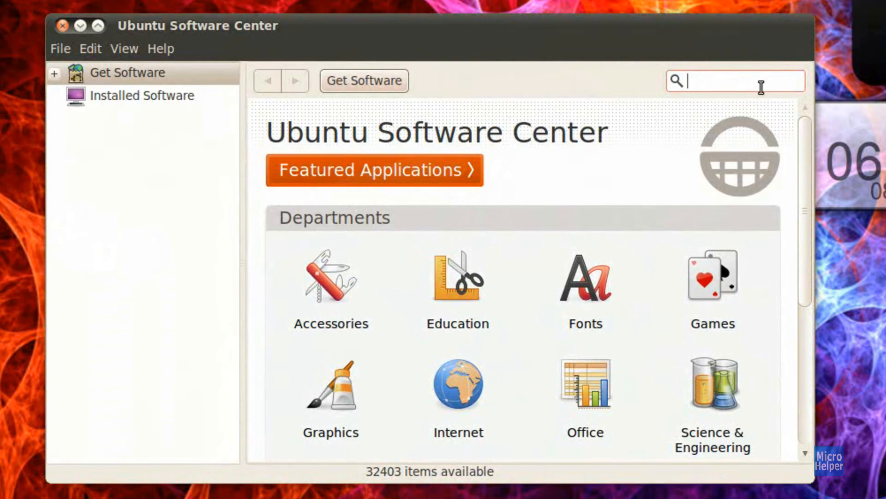
text(compiz)
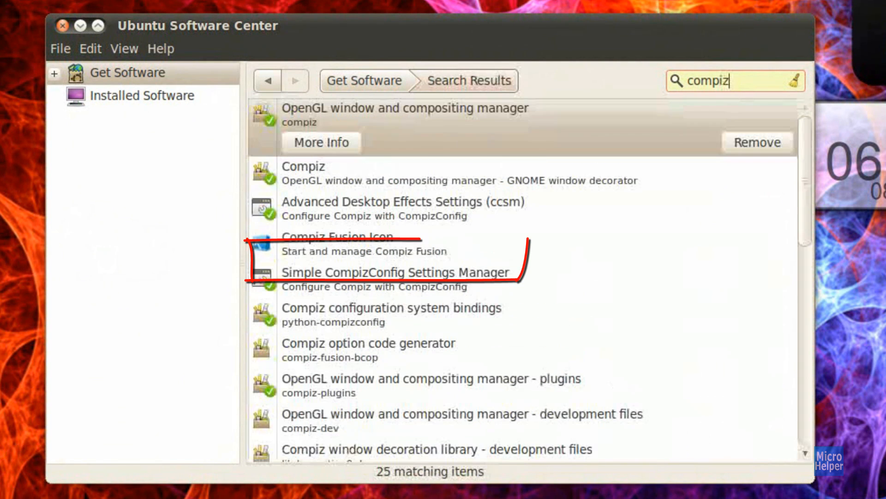
Check the Simple CompizConfig Settings Manager and Advanced Desktop Effects Settings (ccsm) entries, and close the software center
click(472, 290)
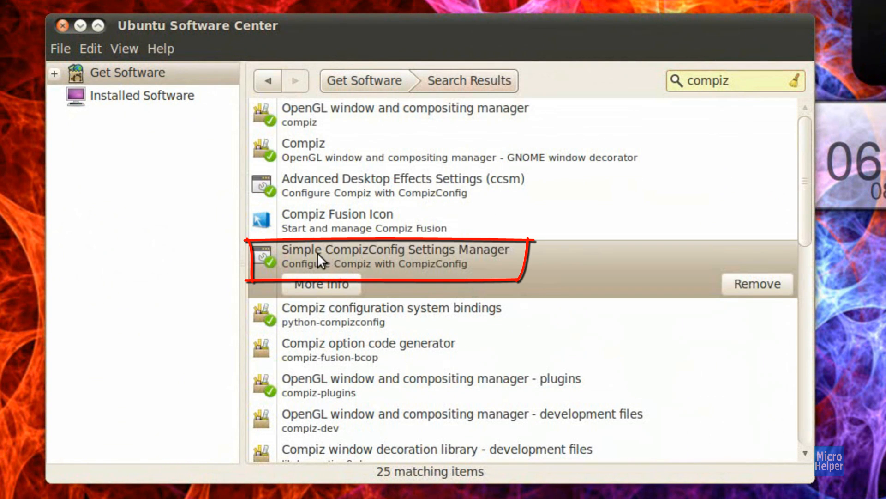
click(336, 192)
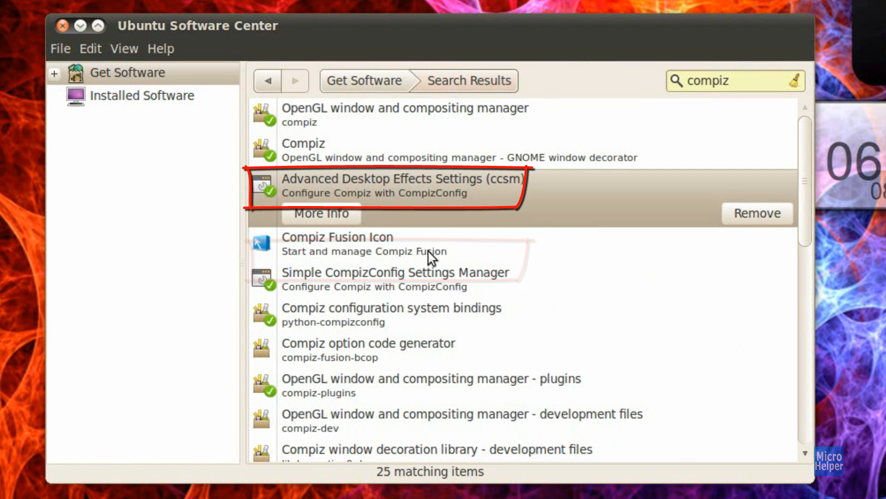
click(62, 25)
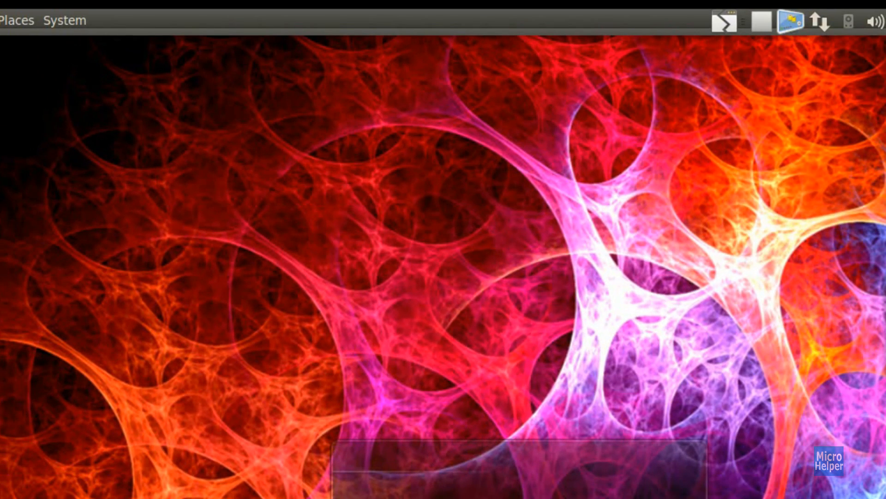
Launch Simple CompizConfig Settings Manager from the system preferences
click(68, 20)
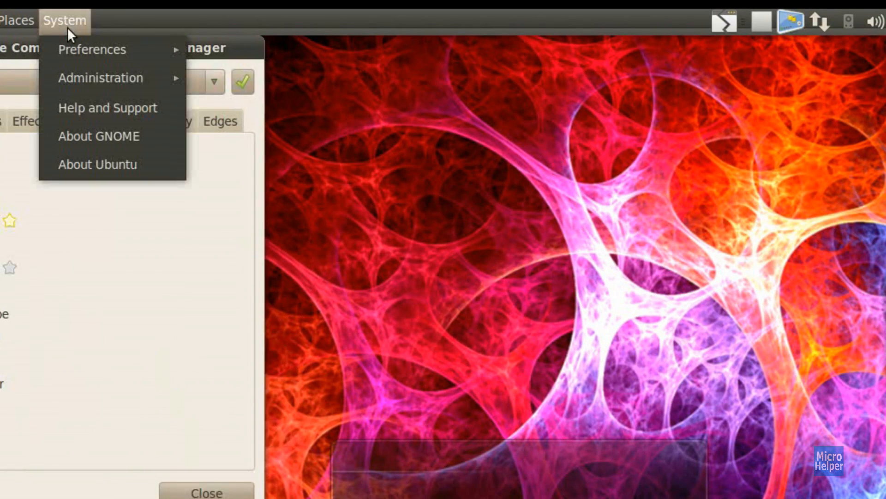
mouse_move(130, 37)
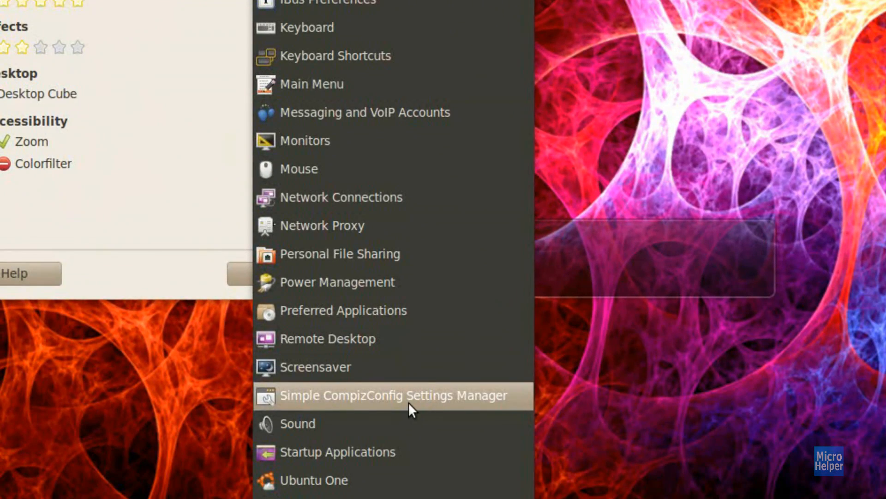
click(125, 151)
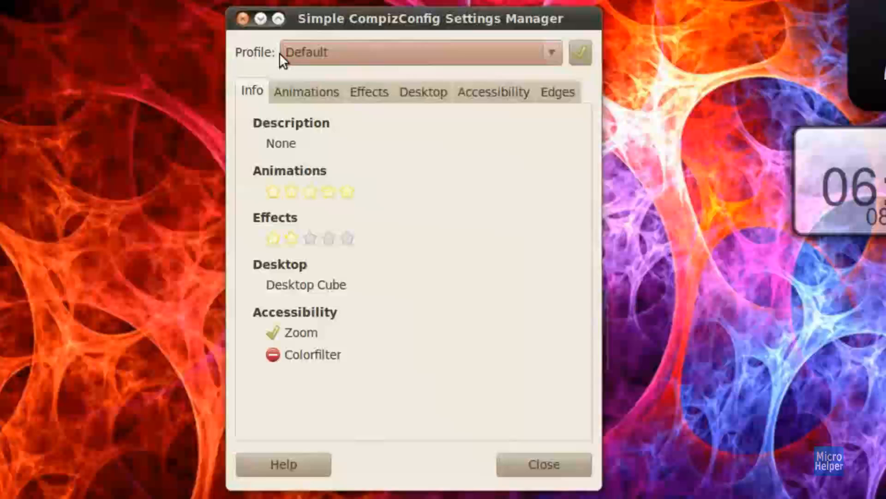
Select the Ultimate profile and show its animation settings
click(282, 53)
click(310, 161)
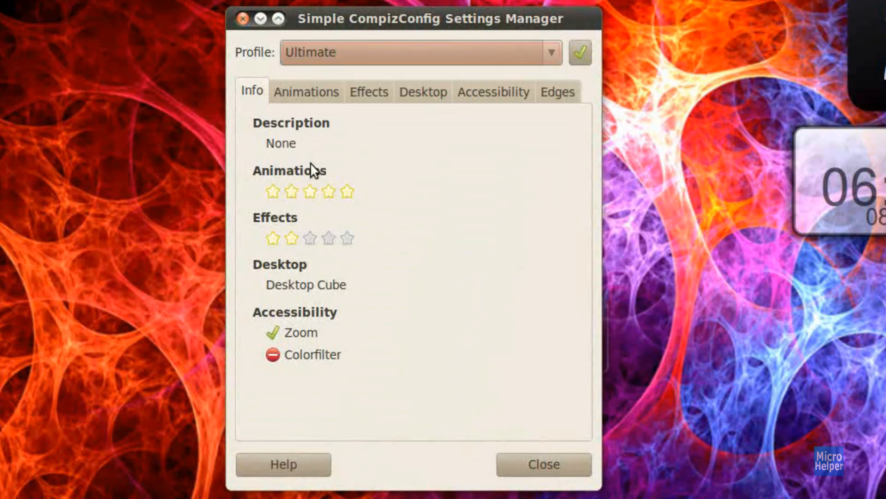
click(314, 87)
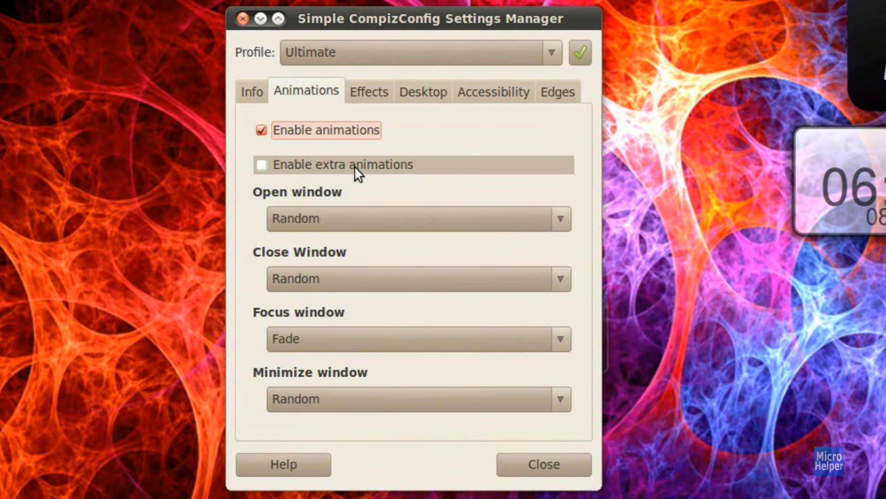
Launch Synaptic Package Manager and authorise it with the administrator password
click(147, 175)
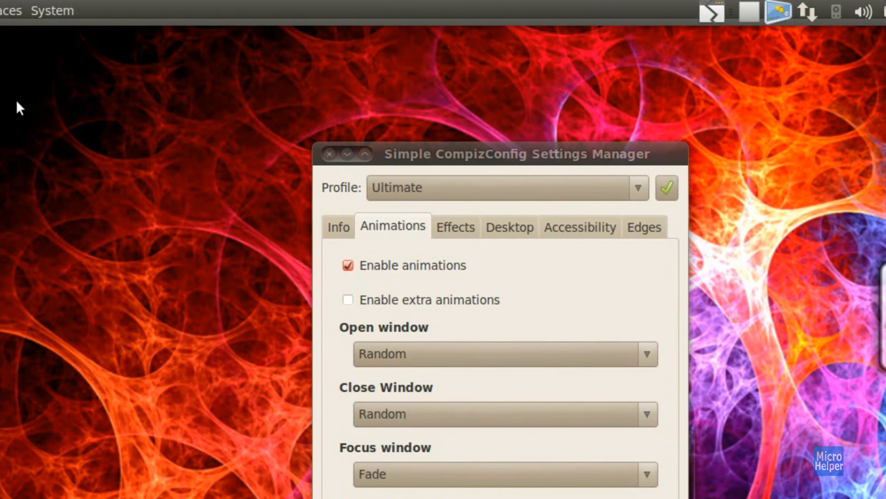
click(54, 9)
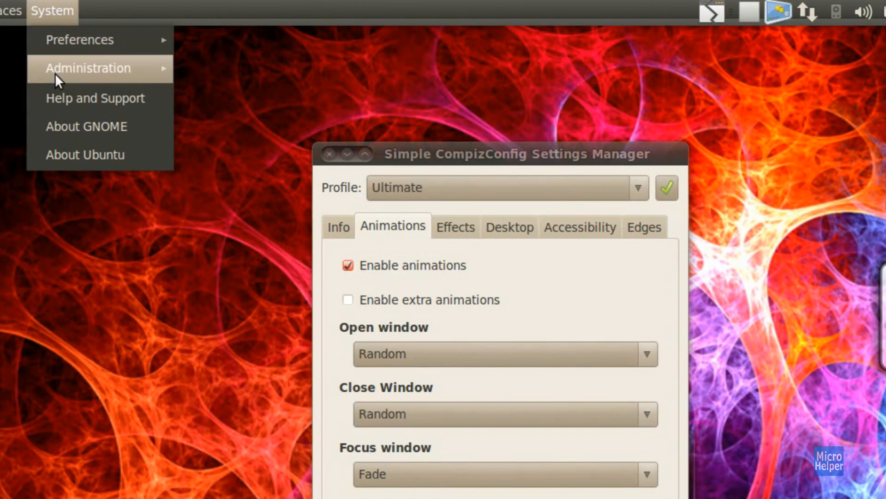
mouse_move(81, 65)
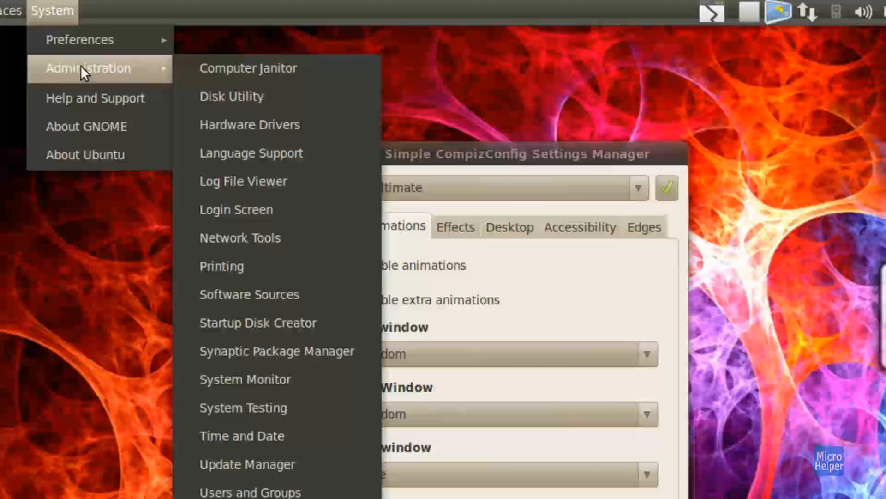
click(273, 352)
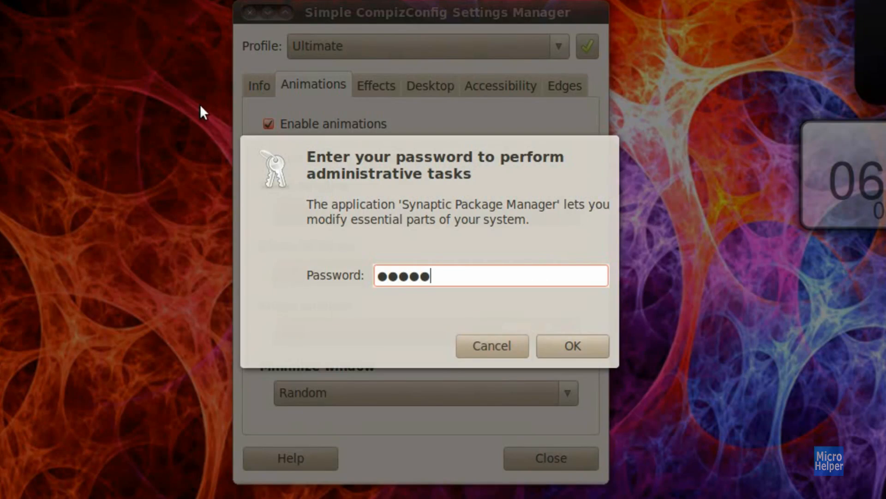
key(Return)
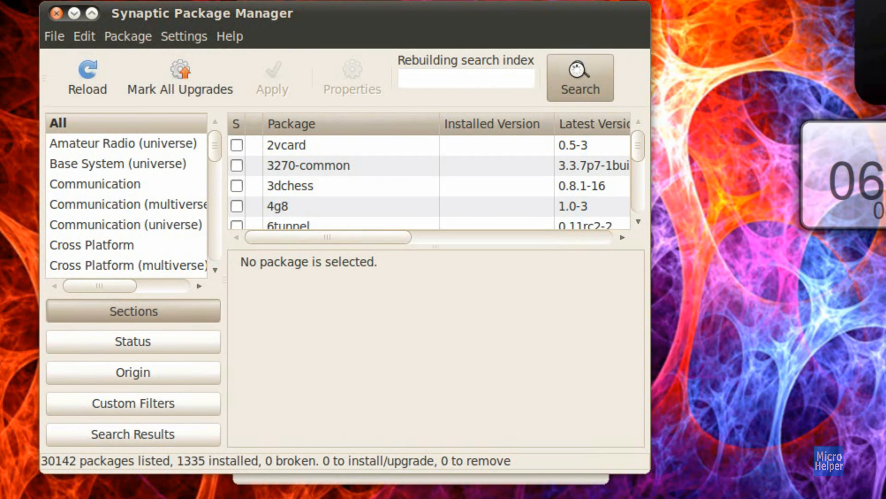
Search the packages for "compiz" and locate compiz-fusion-plugins-extra in the results
click(591, 79)
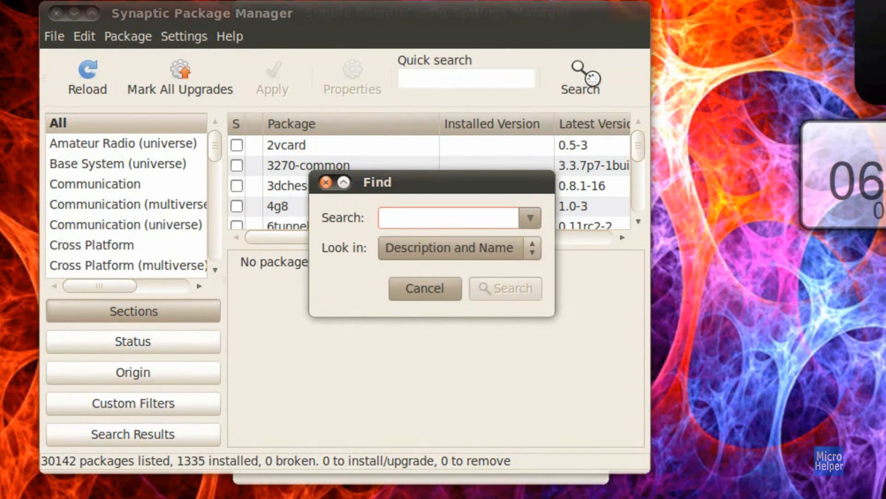
text(compiz)
key(Return)
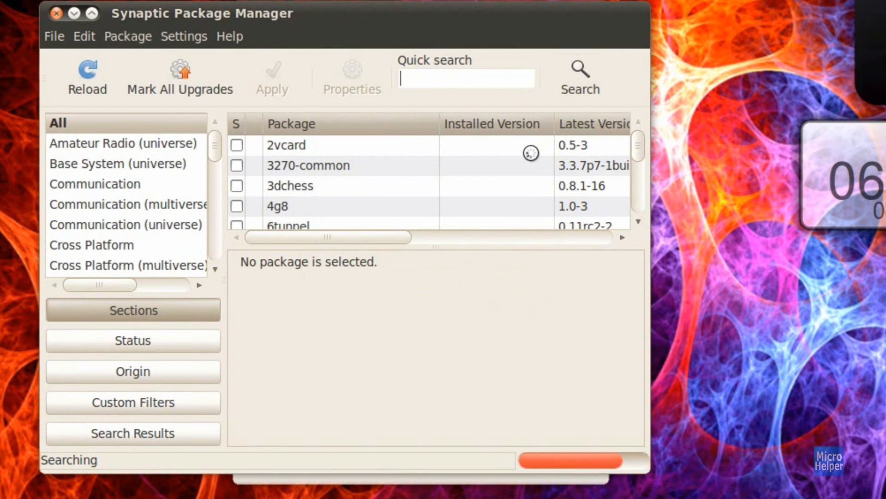
scroll(348, 148, down, 5)
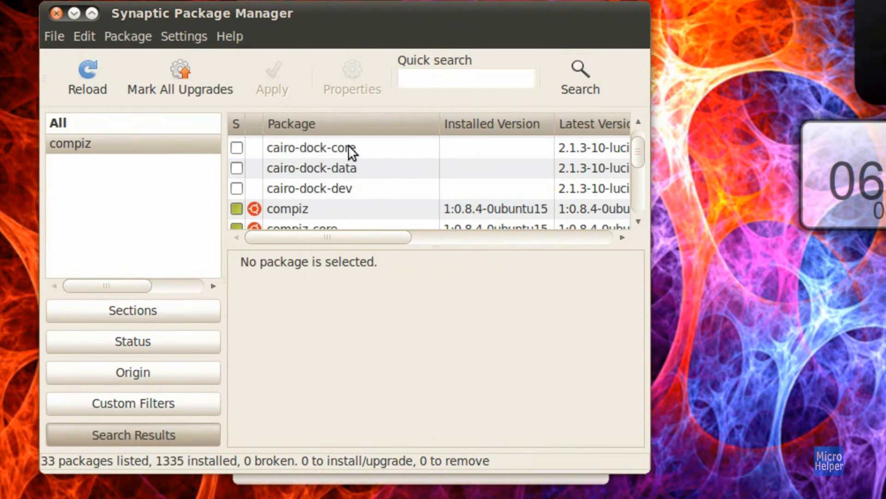
scroll(347, 160, up, 1)
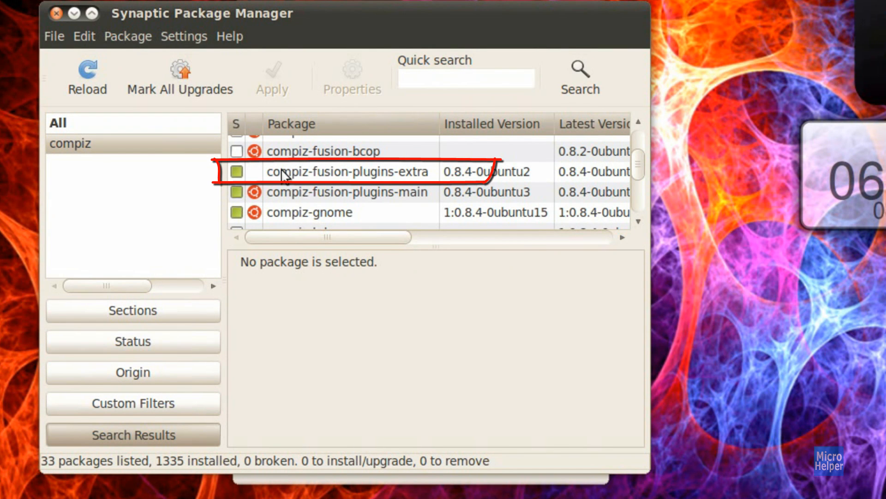
scroll(283, 174, up, 1)
scroll(278, 175, up, 1)
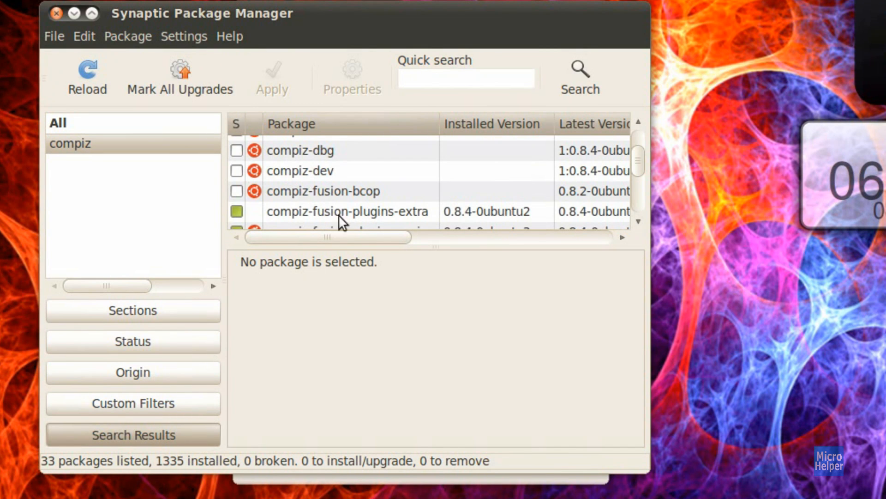
Mark compiz-fusion-bcop for installation, and open the summary of changes but cancel without applying it
click(236, 191)
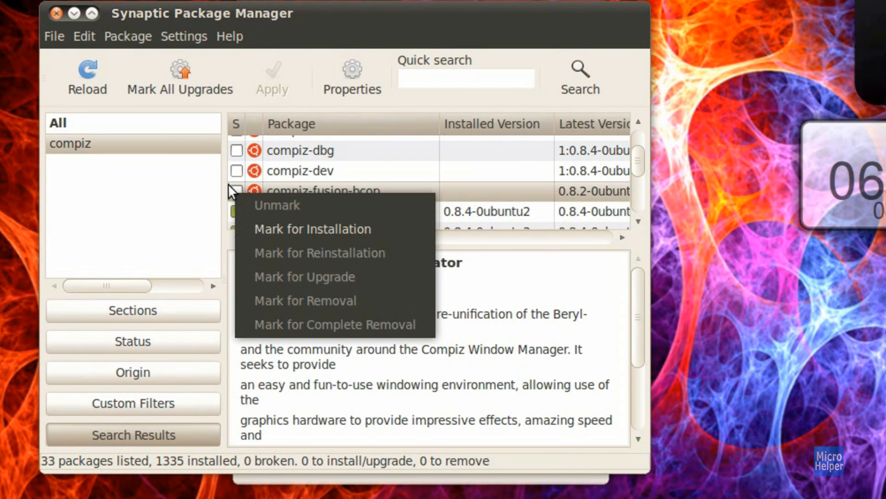
click(463, 92)
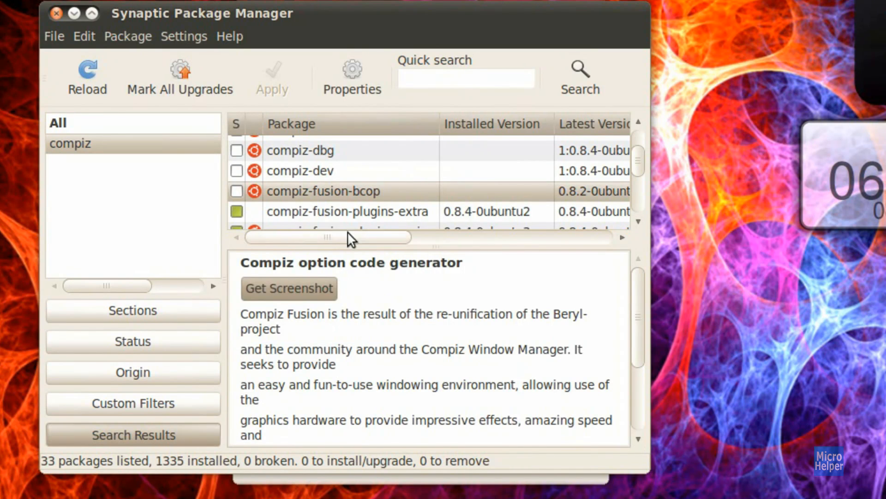
click(239, 192)
click(316, 230)
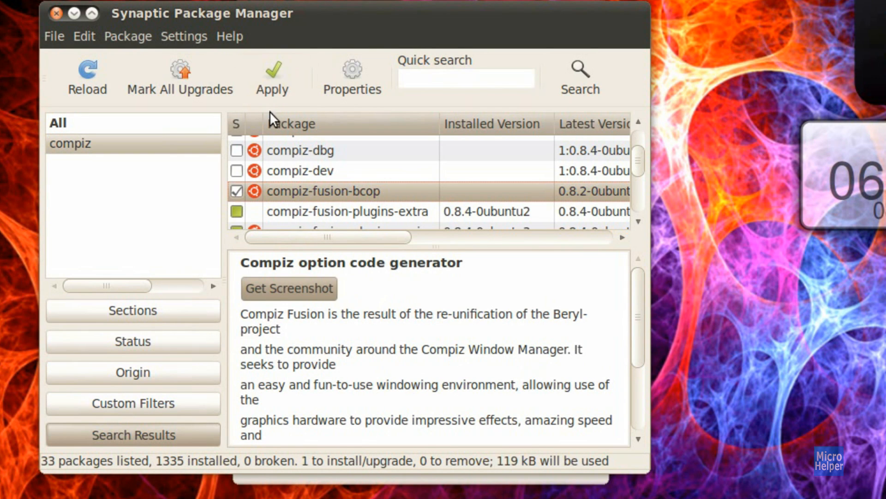
click(269, 78)
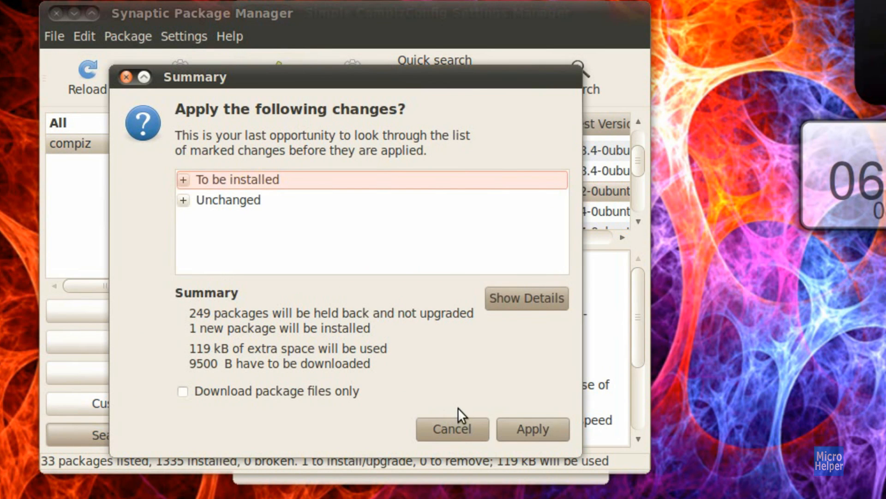
click(457, 425)
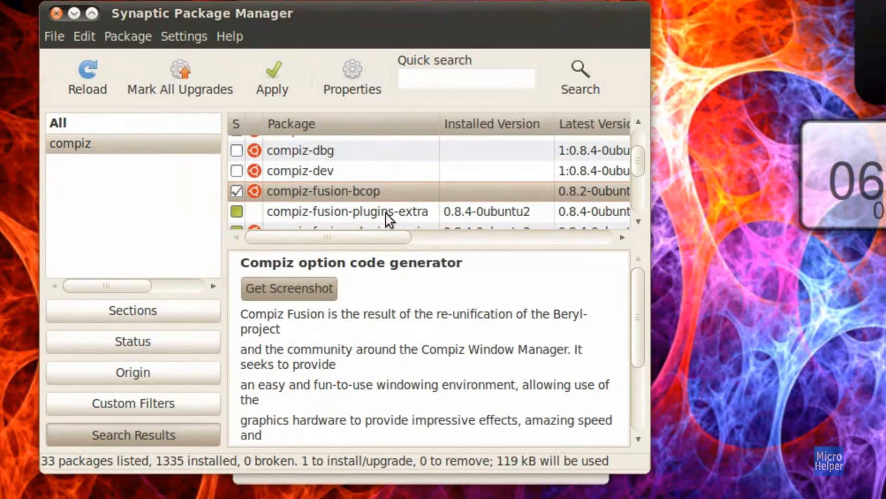
Quit Synaptic Package Manager and discard the marked changes
scroll(369, 199, down, 1)
click(56, 13)
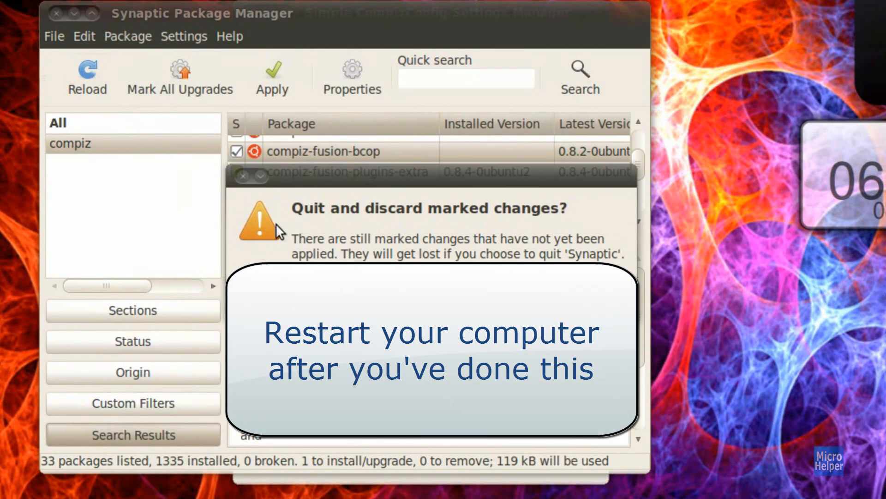
click(596, 290)
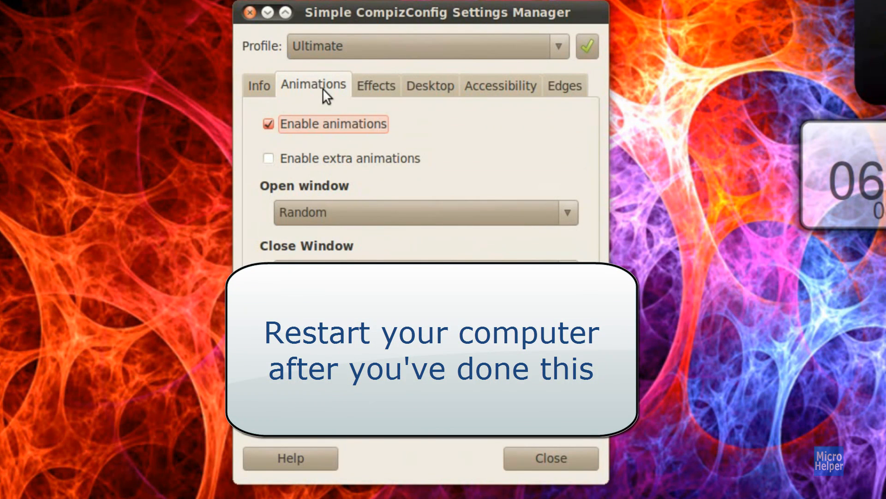
Enable extra animations, with Random for opening, closing and minimizing windows and Fade for focusing them
click(322, 162)
click(295, 212)
click(318, 221)
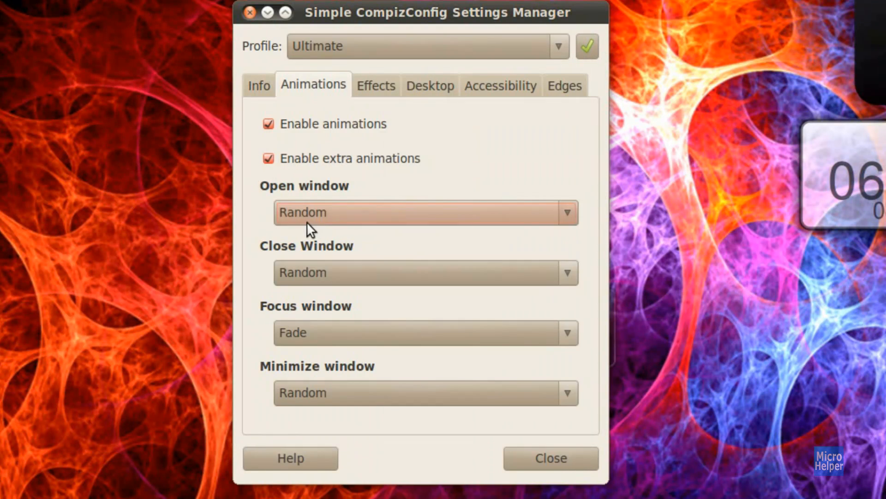
click(294, 274)
click(298, 279)
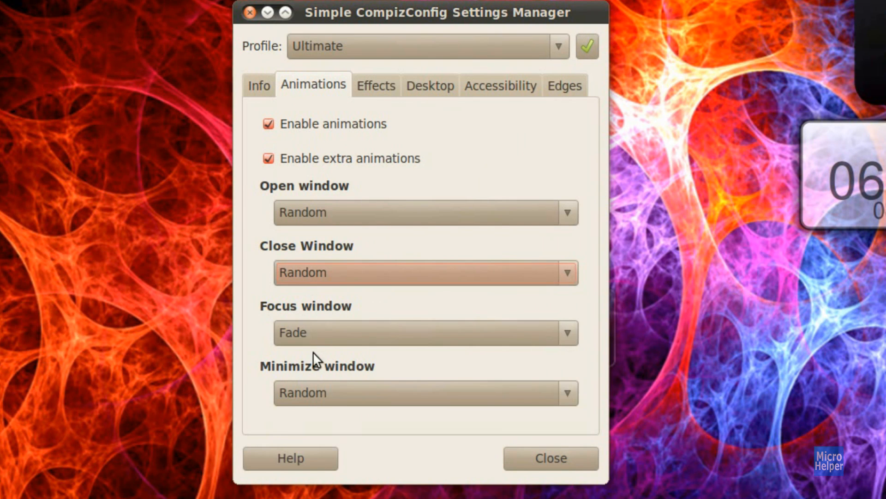
click(306, 336)
click(306, 336)
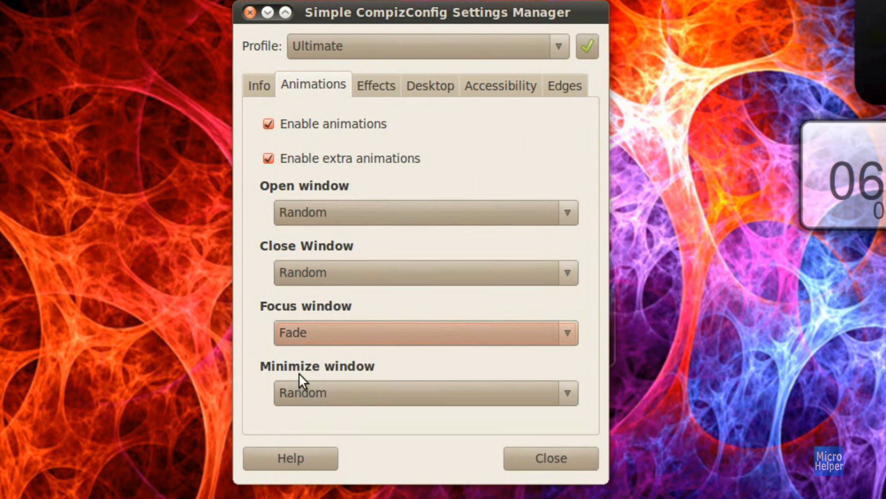
click(327, 391)
click(336, 400)
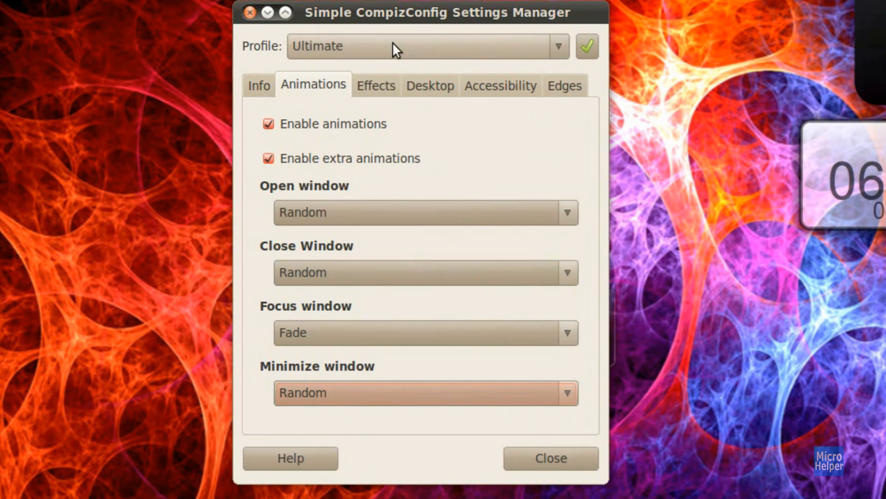
Review the window switcher choices in the Effects settings, keep Application Switcher, and try cycling through the open windows
click(386, 83)
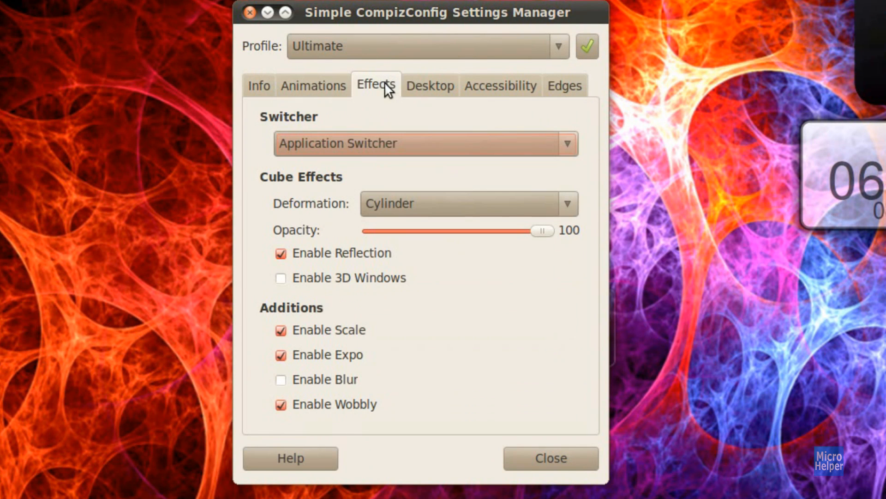
click(325, 141)
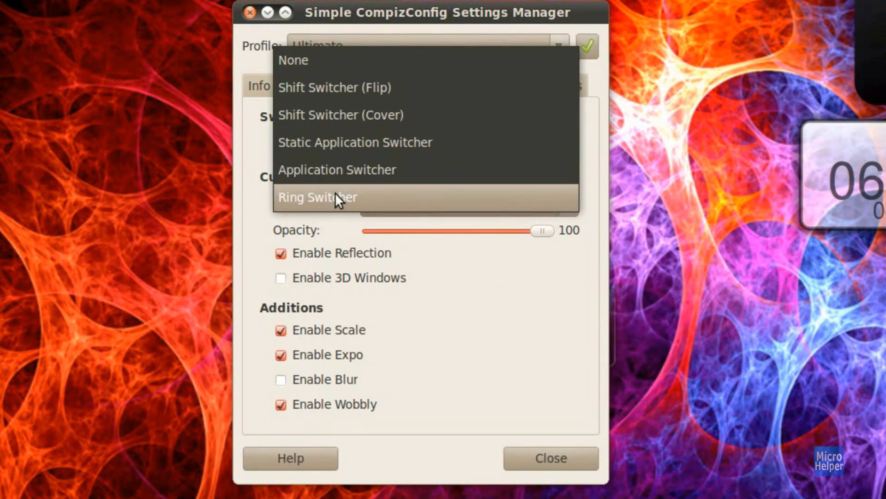
key(alt+Tab)
key(alt+Tab)
key(alt+Tab)
key(alt+Tab)
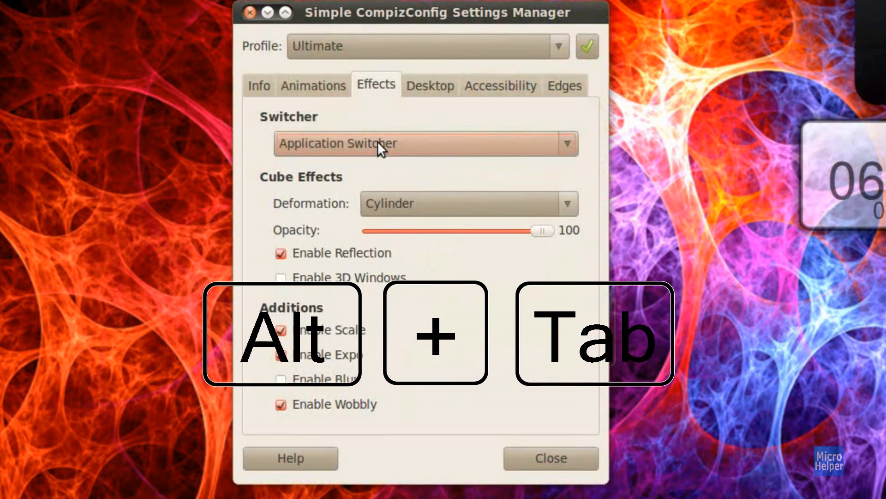
Set the window switcher to Ring Switcher and try cycling through the open windows
click(376, 144)
click(312, 196)
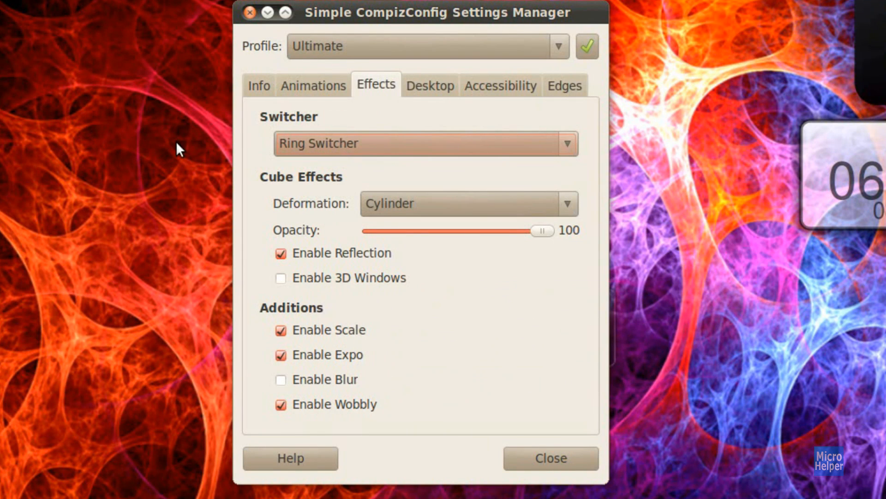
key(alt+Tab)
key(alt+Tab)
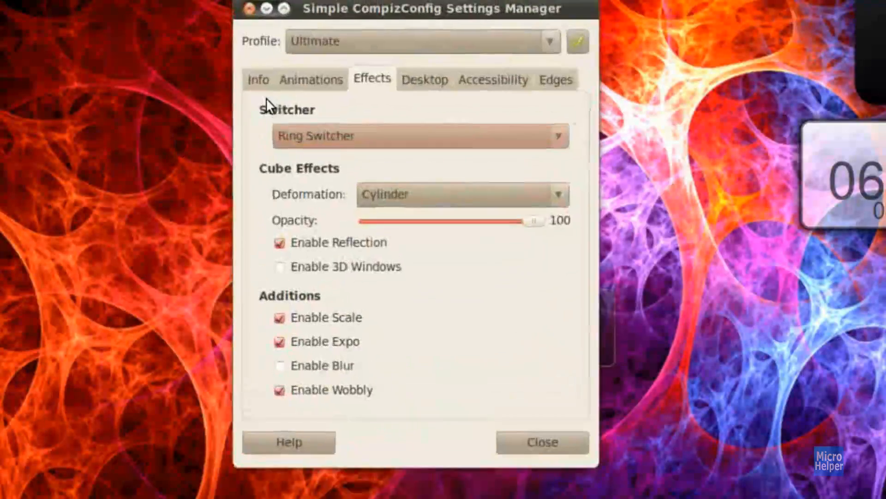
Change the window switcher to Shift Switcher (Flip) and try cycling through the open windows
click(350, 138)
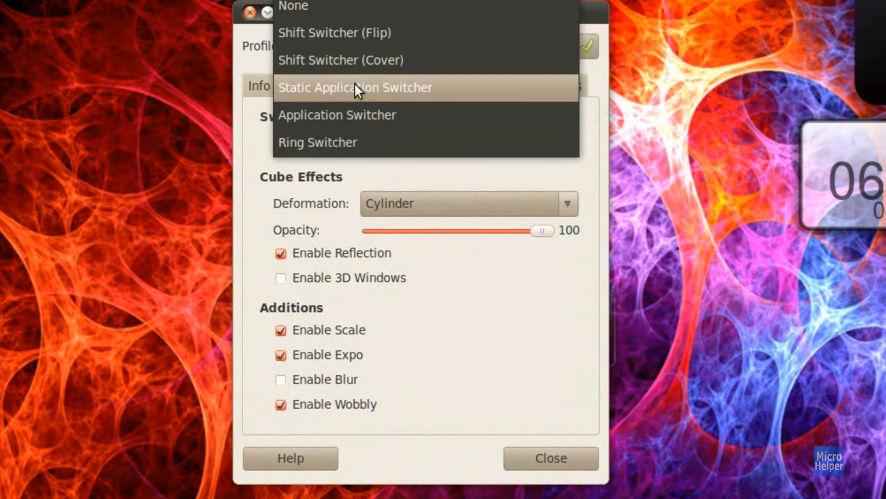
key(Escape)
key(alt+Tab)
key(alt+Tab)
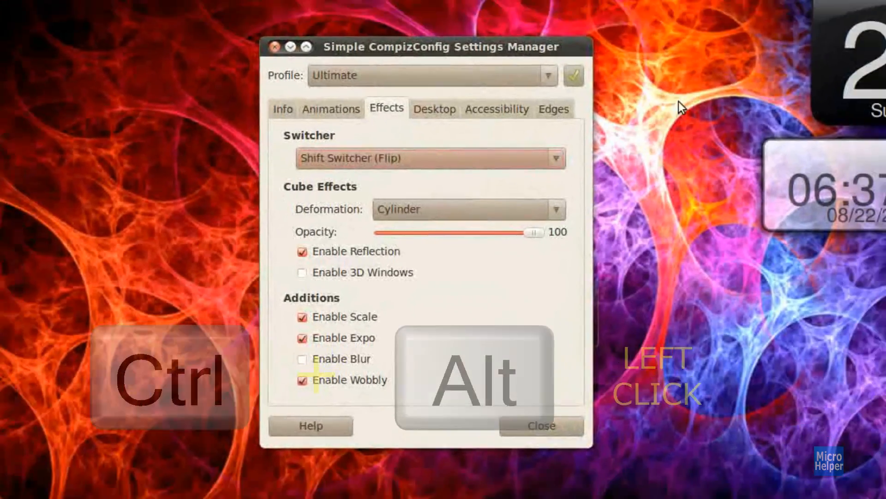
Rotate the desktop cube, and review the Desktop settings, keeping Desktop Cube as the appearance and one desktop row
drag(681, 103, 605, 125)
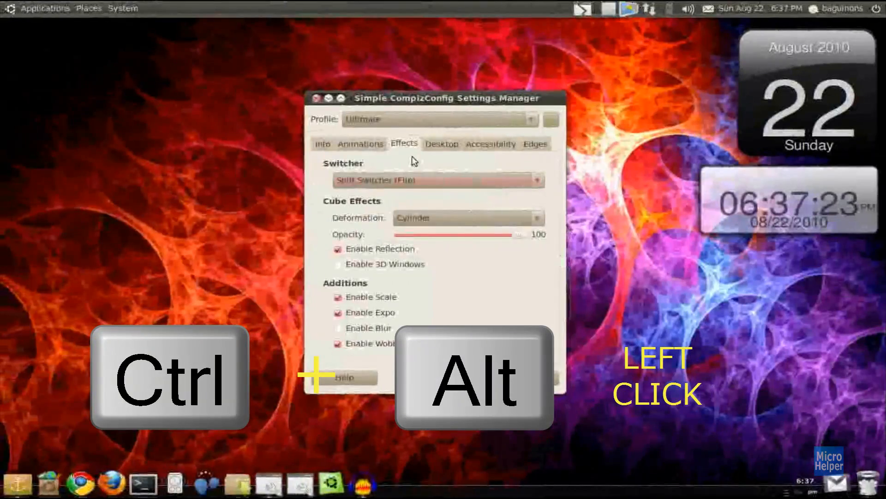
click(442, 145)
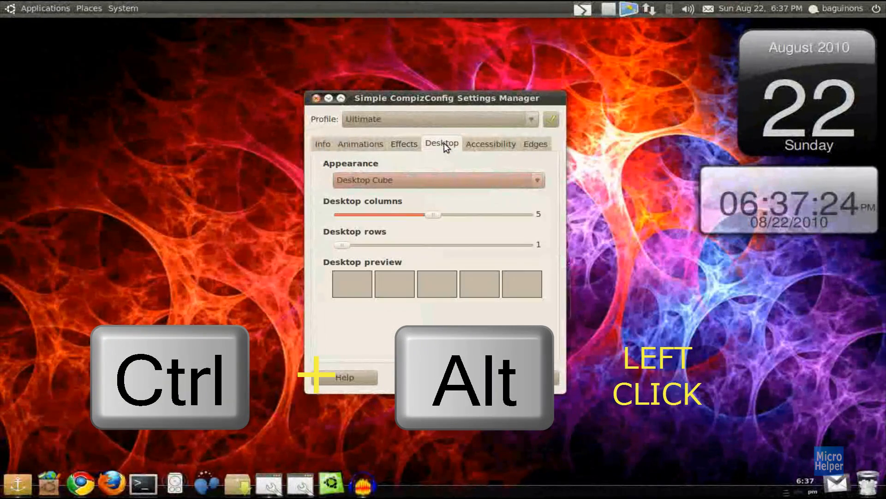
click(349, 178)
click(365, 180)
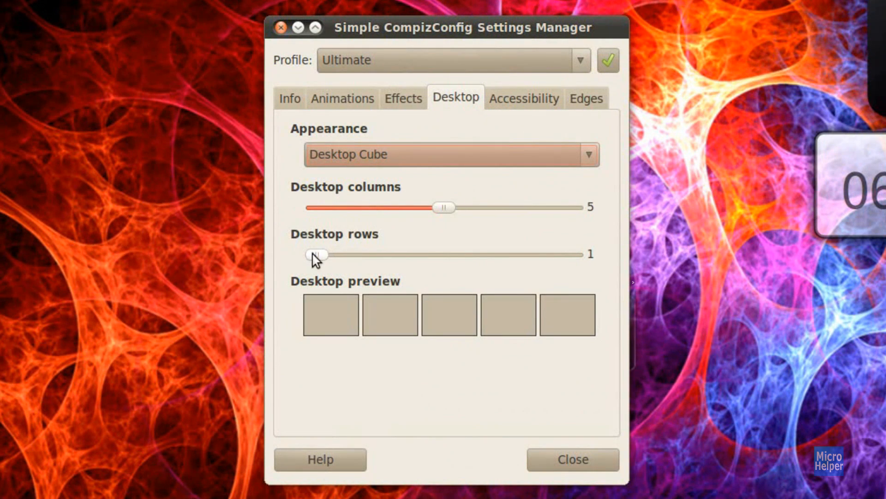
drag(325, 257, 235, 263)
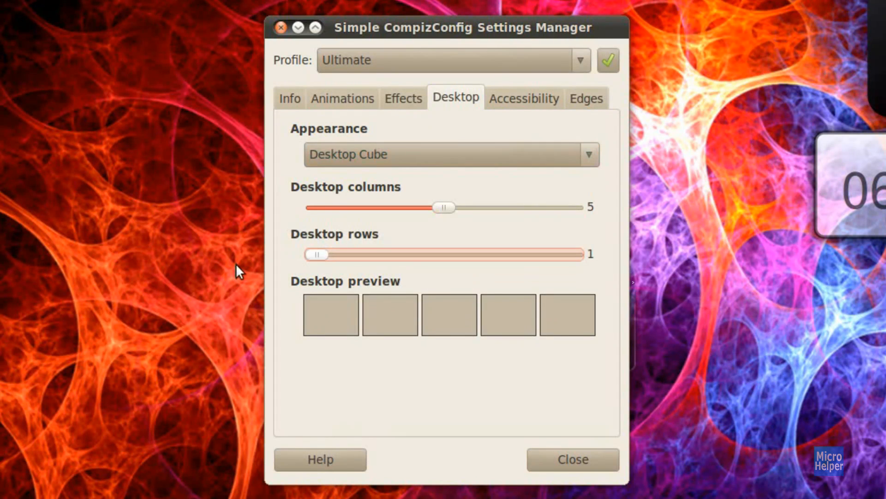
Enable 3D Windows and set the cube deformation to None in the Effects settings, and rotate the cube to try it
click(397, 102)
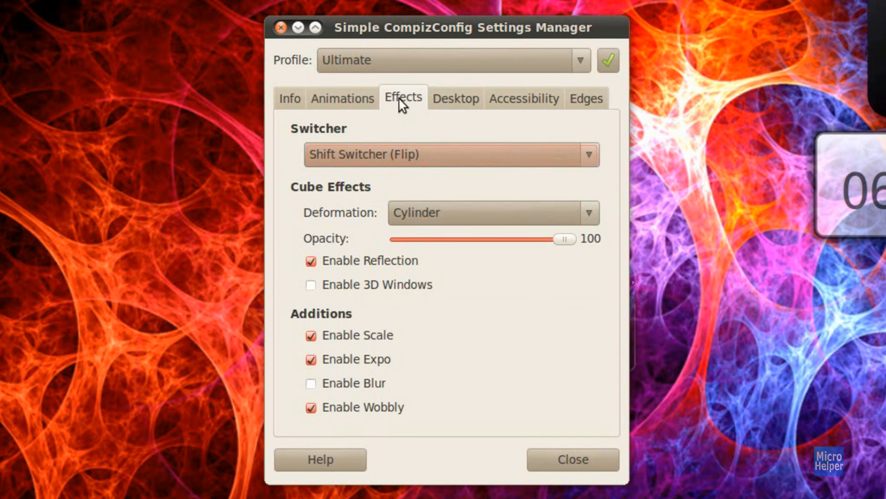
click(350, 284)
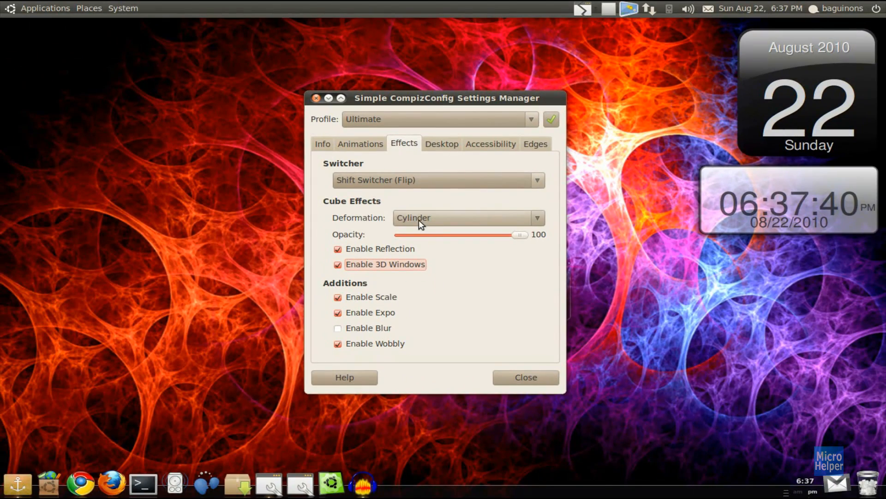
click(422, 216)
click(441, 193)
drag(527, 211, 454, 102)
Open CompizConfig Settings Manager from the system preferences
click(100, 15)
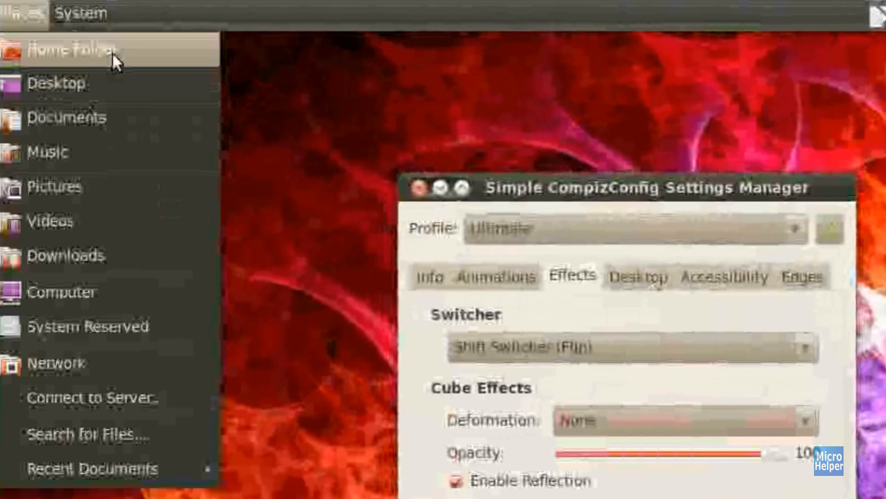
mouse_move(116, 48)
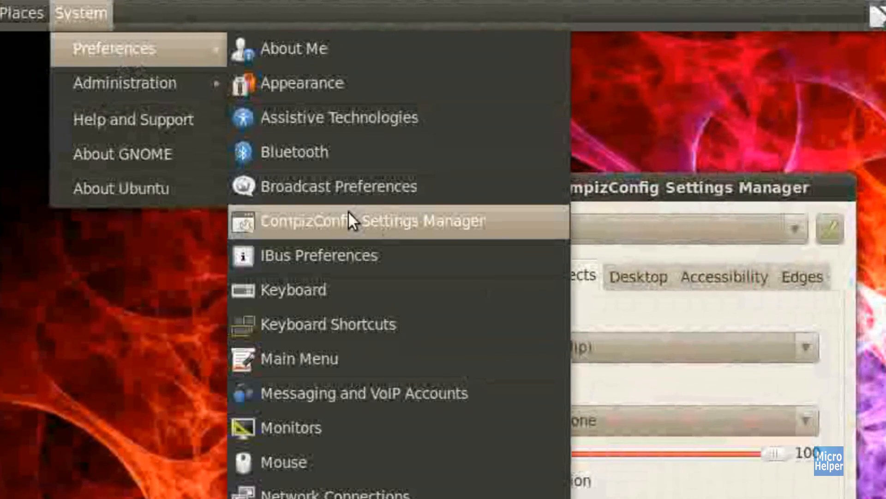
click(375, 215)
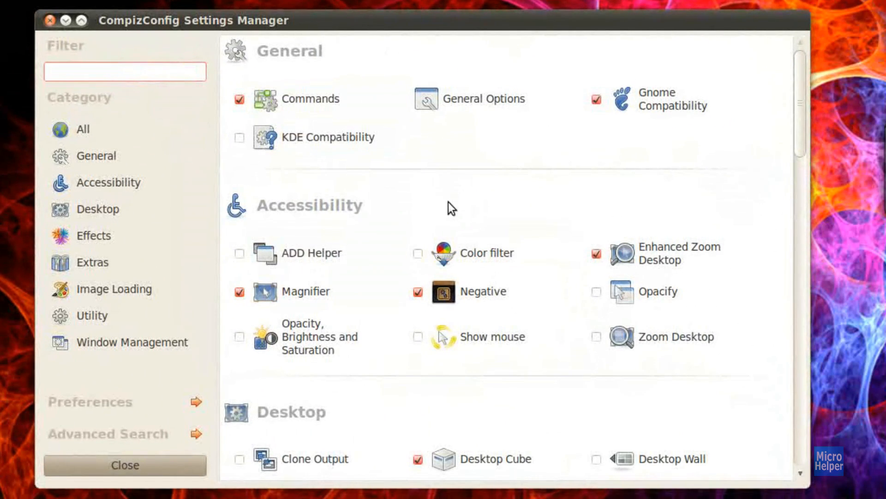
Enable the Cube Reflection and Deformation plugin among the effects
scroll(433, 196, down, 10)
scroll(458, 221, down, 3)
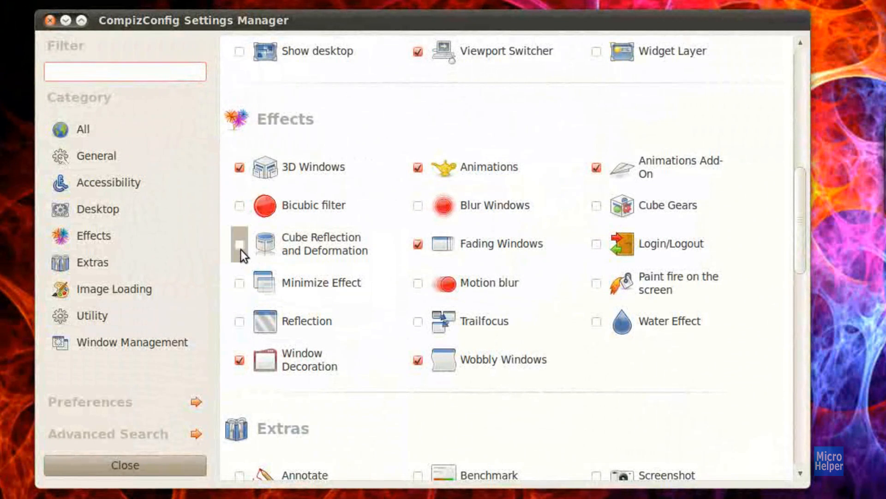
click(241, 246)
click(527, 267)
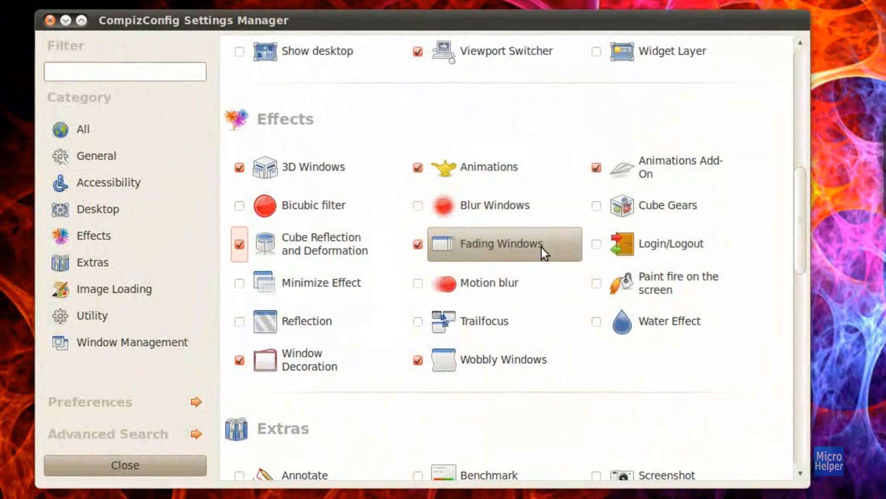
In the Cube Reflection and Deformation settings, replace the cube's top image with 78748.jpg from Pictures/WallPapers, and rotate the cube to check it
click(317, 242)
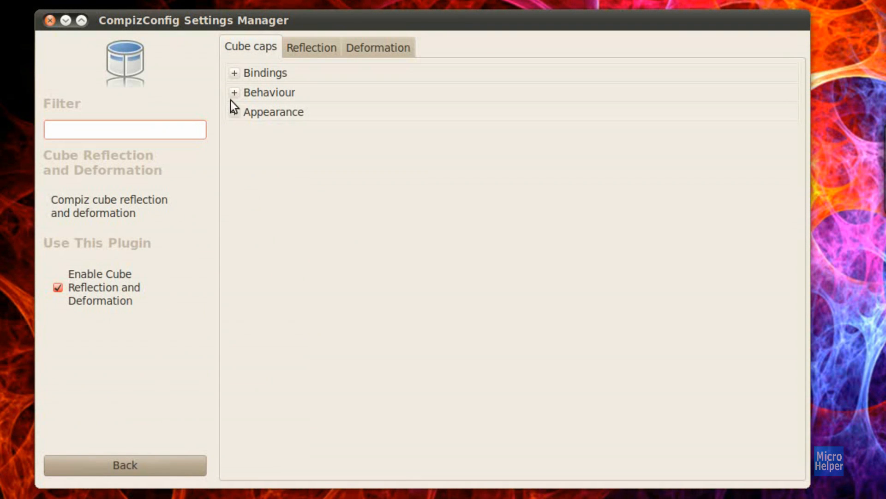
click(243, 113)
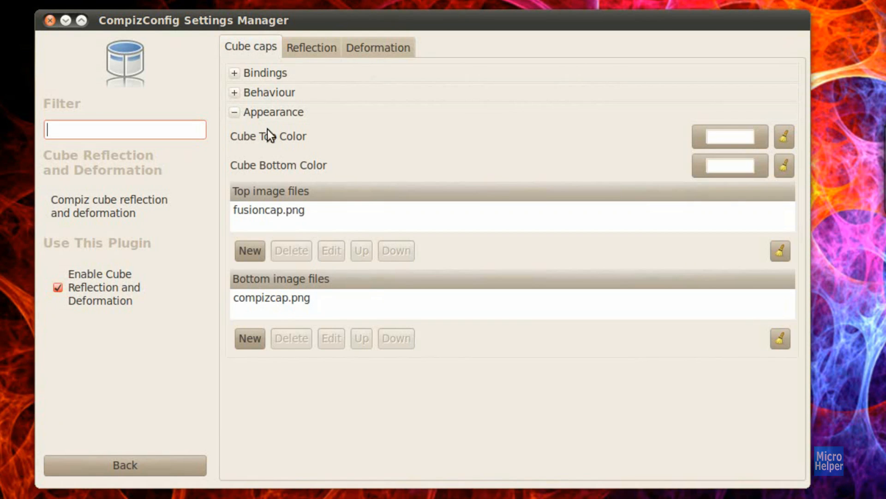
click(277, 211)
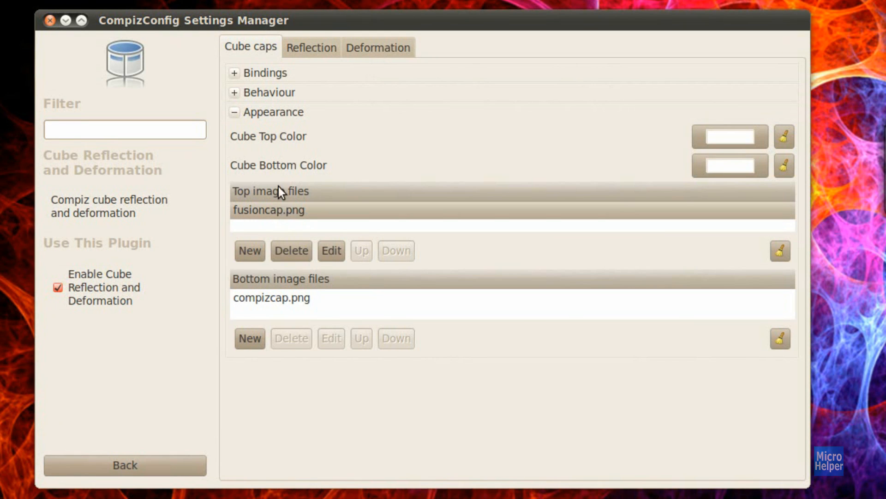
click(242, 114)
click(241, 116)
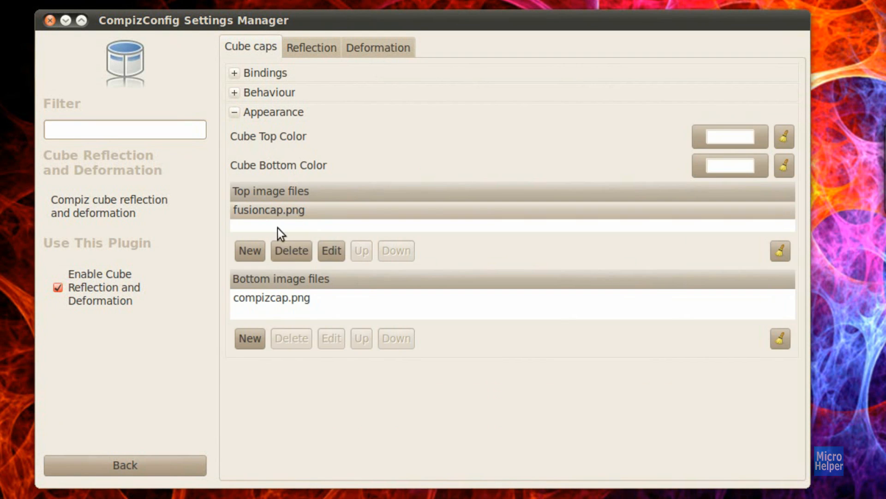
click(328, 251)
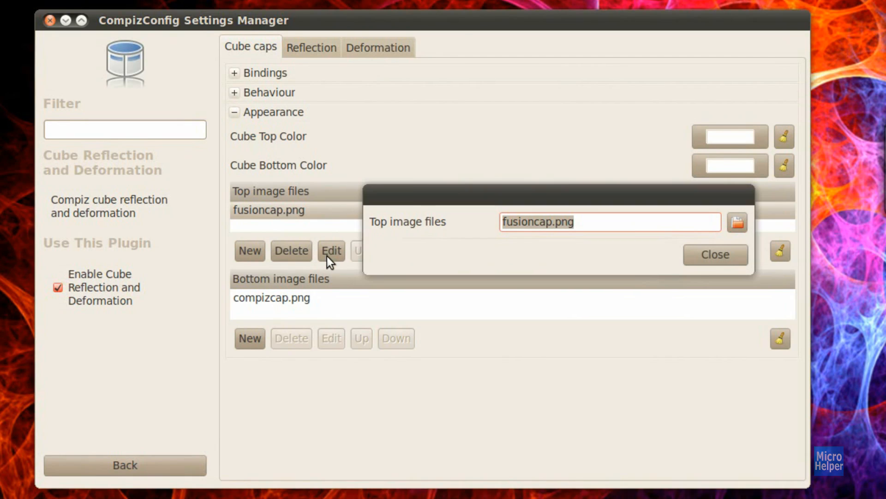
click(735, 221)
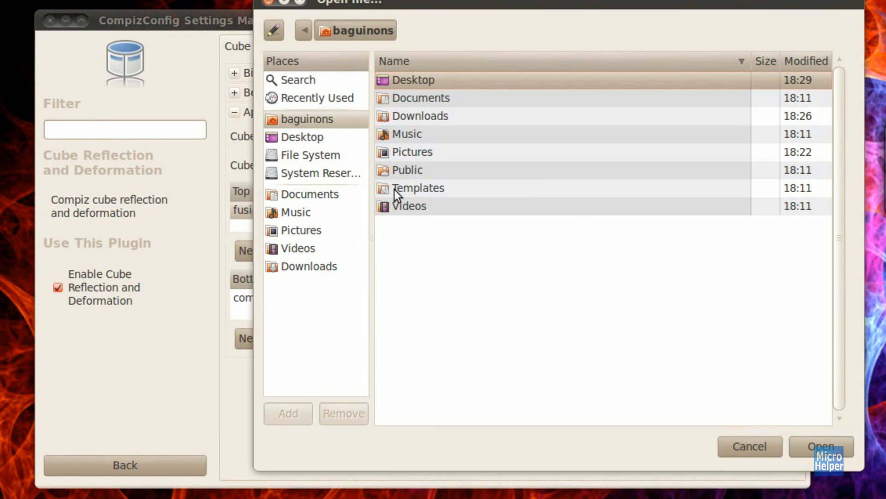
double_click(419, 152)
double_click(439, 83)
click(820, 445)
click(564, 260)
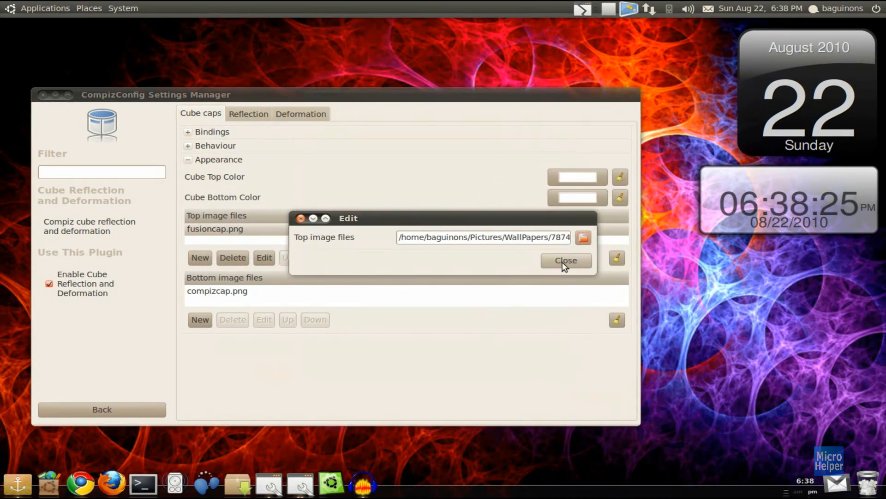
drag(523, 192, 476, 337)
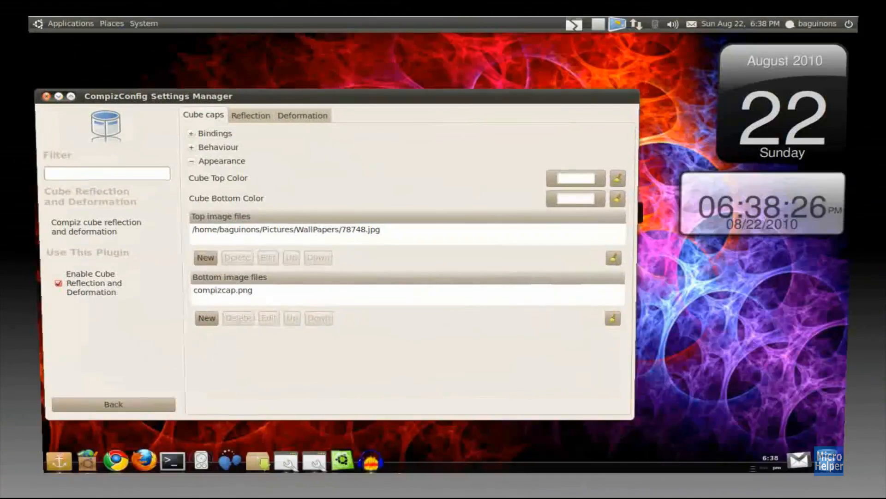
Replace the cube's bottom image with 82443.jpg from Pictures/WallPapers, and rotate the cube to check it
click(246, 292)
click(264, 319)
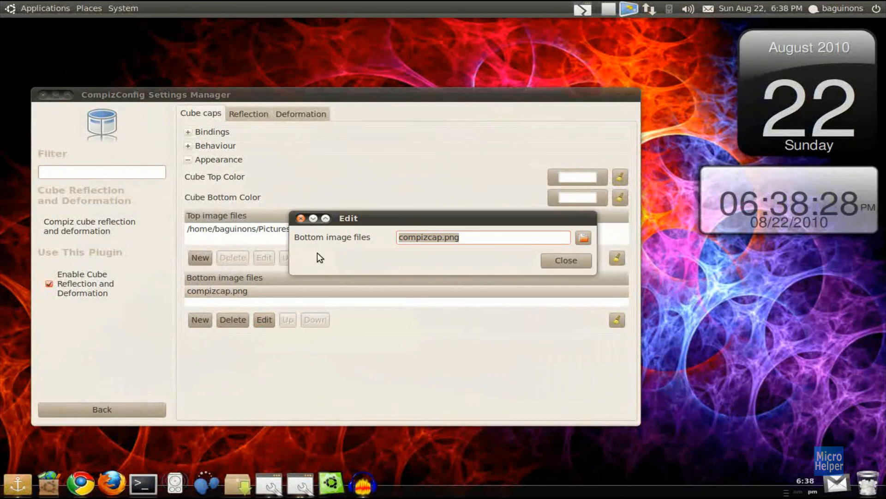
click(584, 238)
double_click(342, 190)
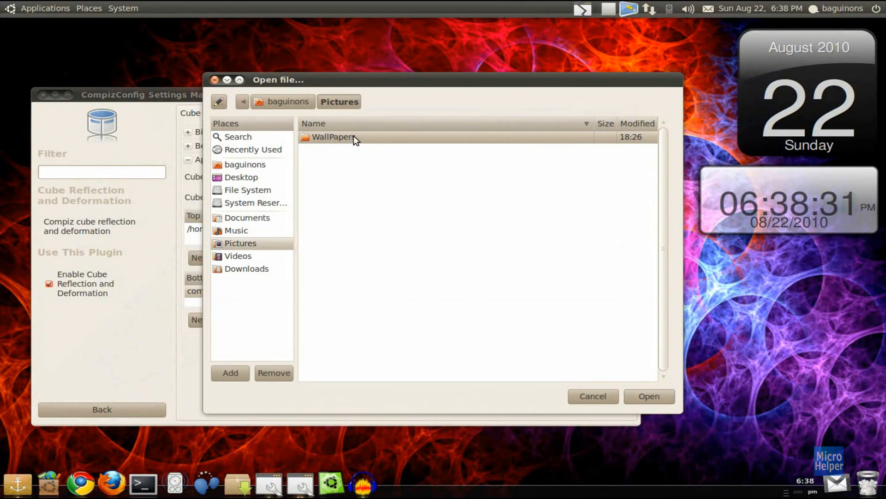
double_click(354, 135)
click(358, 150)
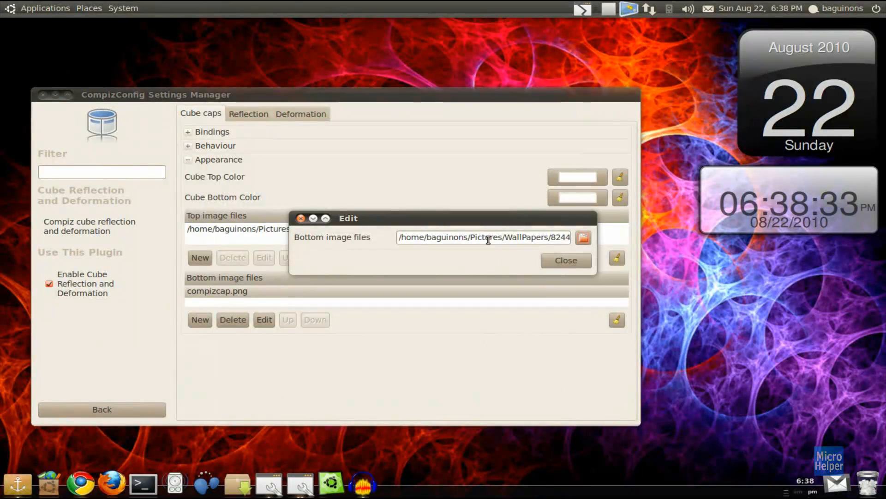
click(568, 259)
drag(485, 265, 482, 184)
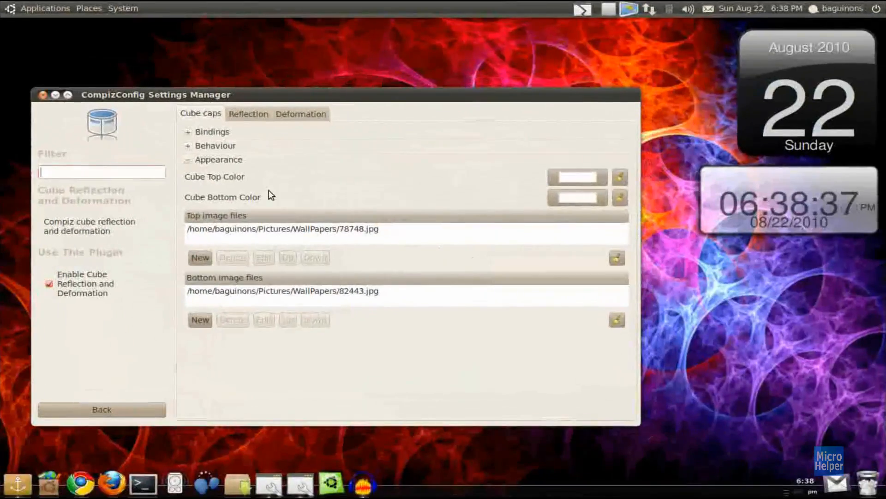
Look through the cube plugin's Reflection and Deformation settings, and return to the plugin list
click(268, 113)
click(301, 115)
click(261, 114)
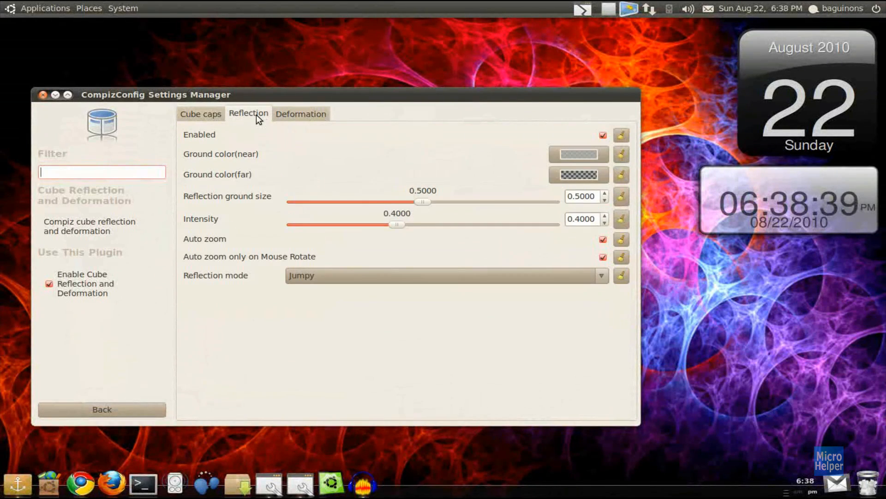
click(287, 114)
click(242, 114)
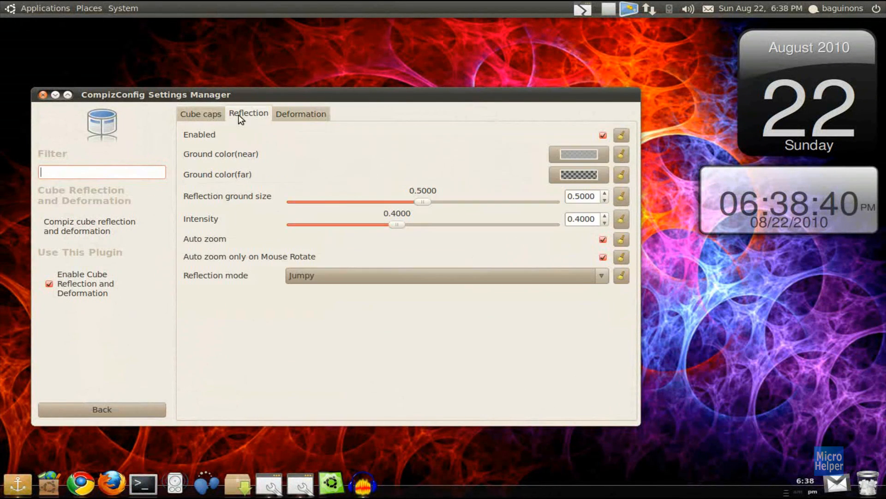
click(69, 411)
Show all workspaces in the Expo view and return to the first workspace
drag(176, 90, 199, 84)
key(super+e)
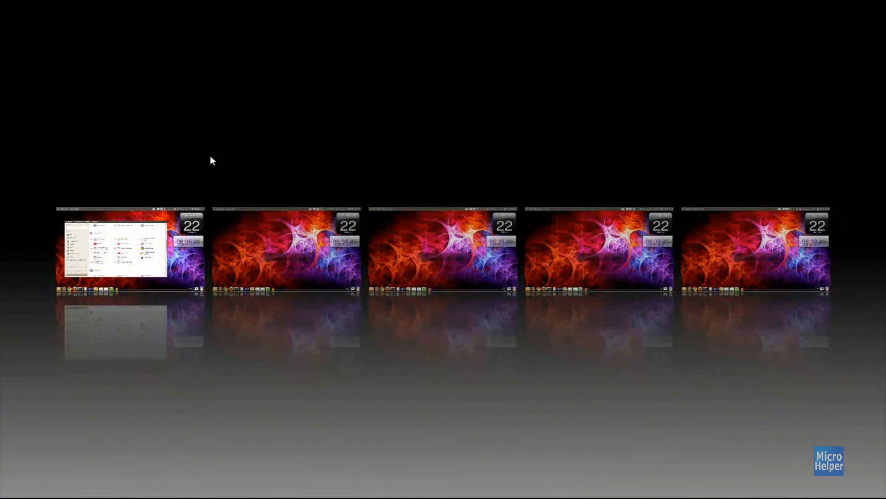
click(106, 258)
Leave the Expo view, filter the plugin list by "ex", and open the Expo plugin's settings
scroll(372, 264, up, 5)
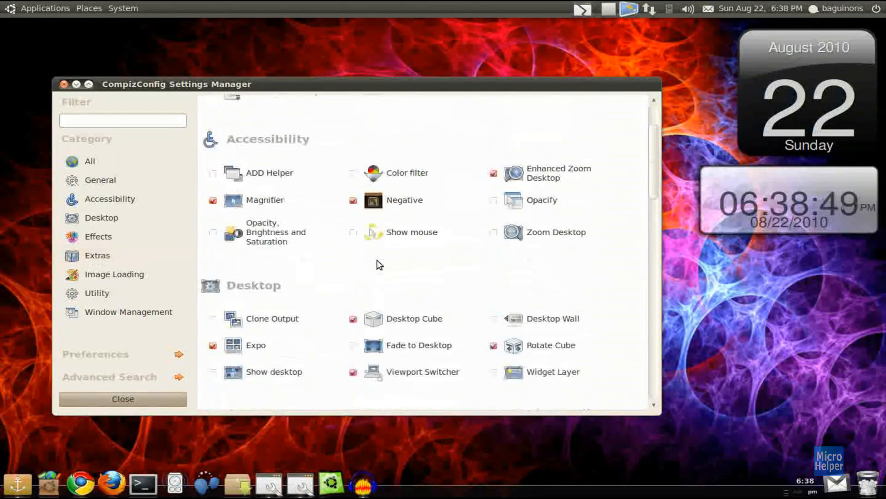
scroll(372, 231, down, 5)
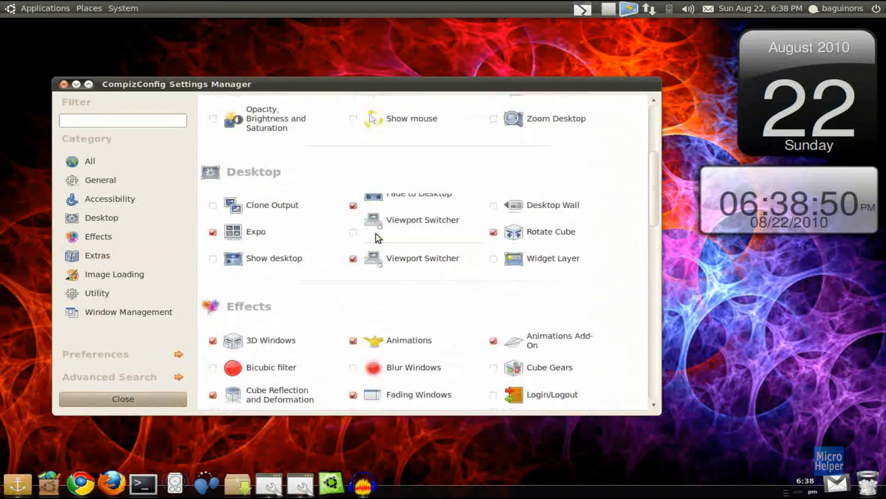
click(142, 164)
click(106, 124)
text(ex)
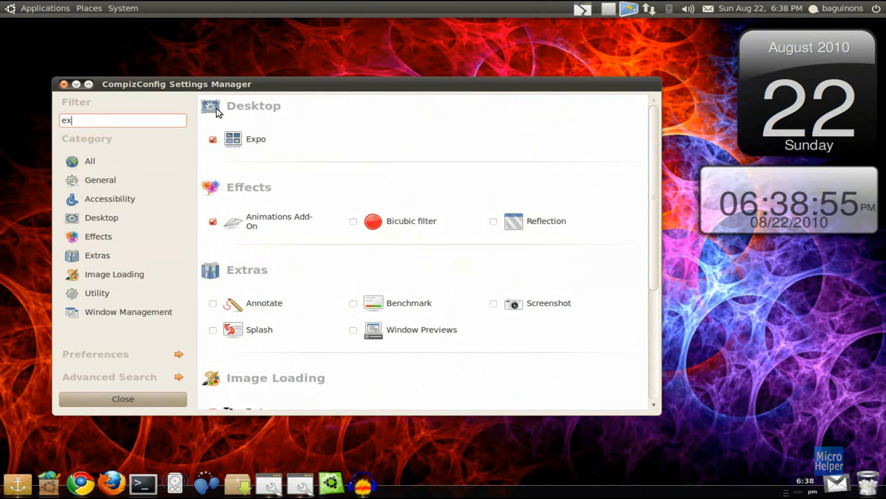
click(274, 140)
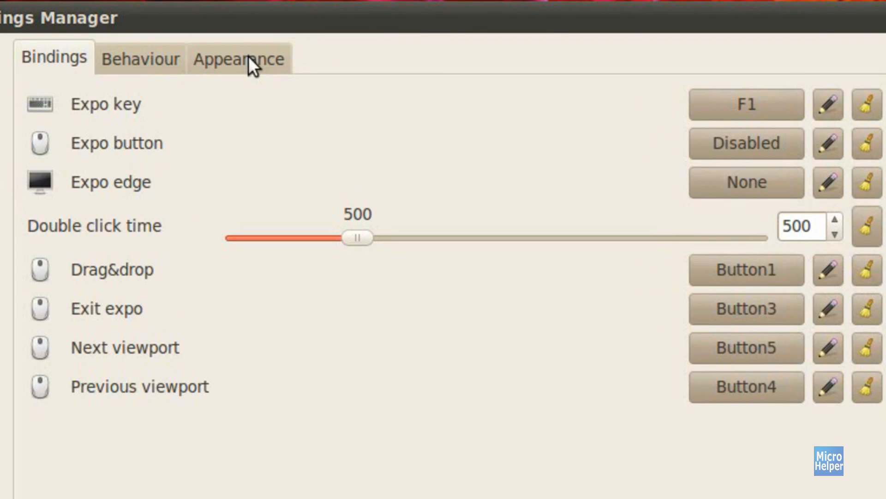
Set the Expo appearance's Deformation to Curve and preview it in the Expo view
click(246, 58)
click(259, 114)
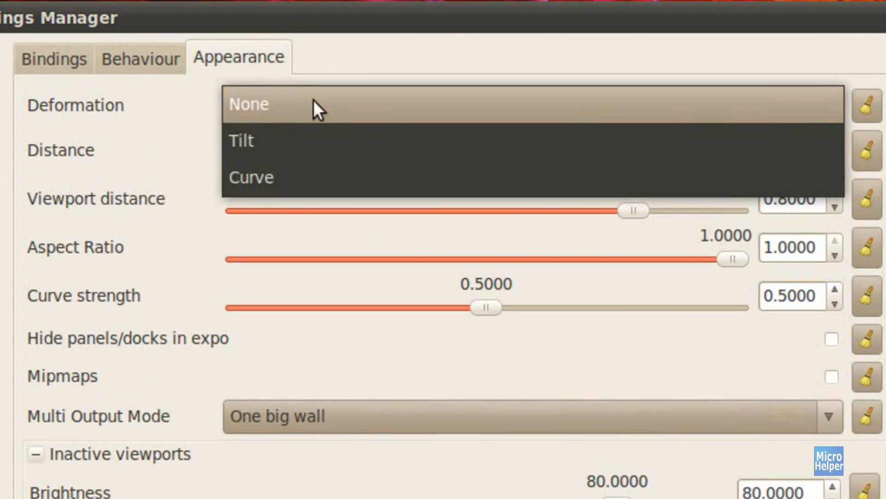
click(314, 169)
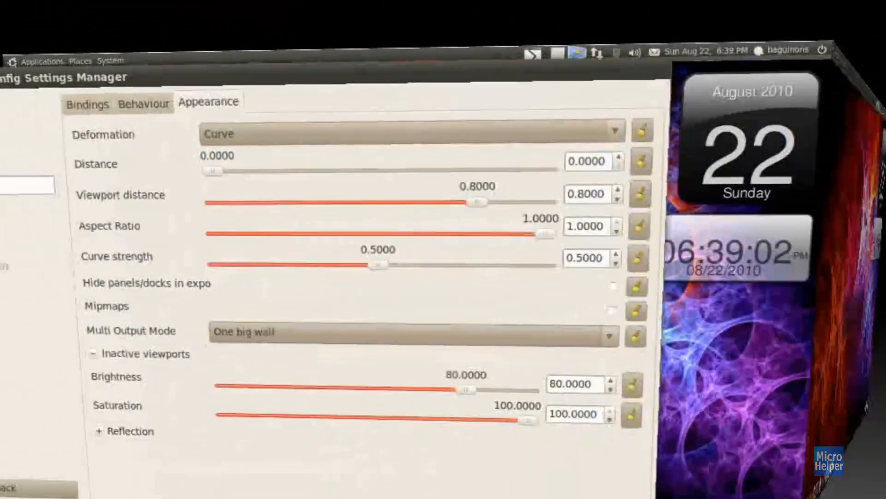
key(super+e)
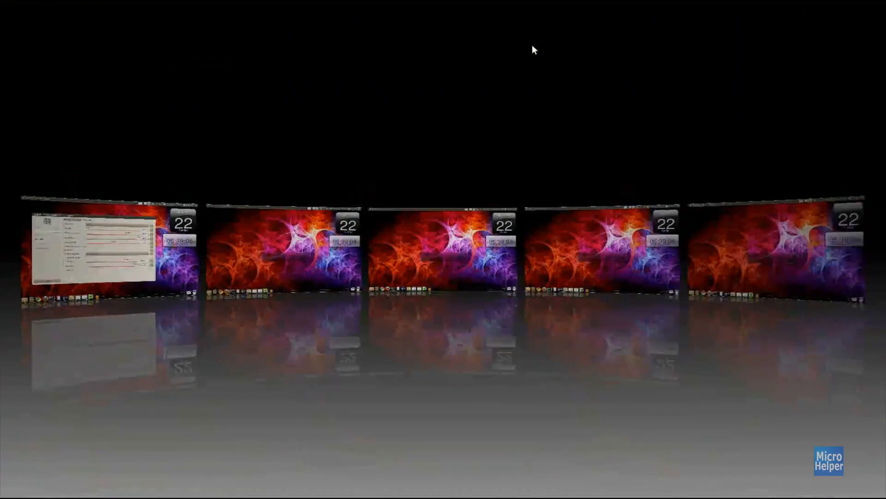
key(super+e)
Change the Expo Deformation to Tilt and preview it in the Expo view
click(375, 121)
click(370, 107)
key(super+e)
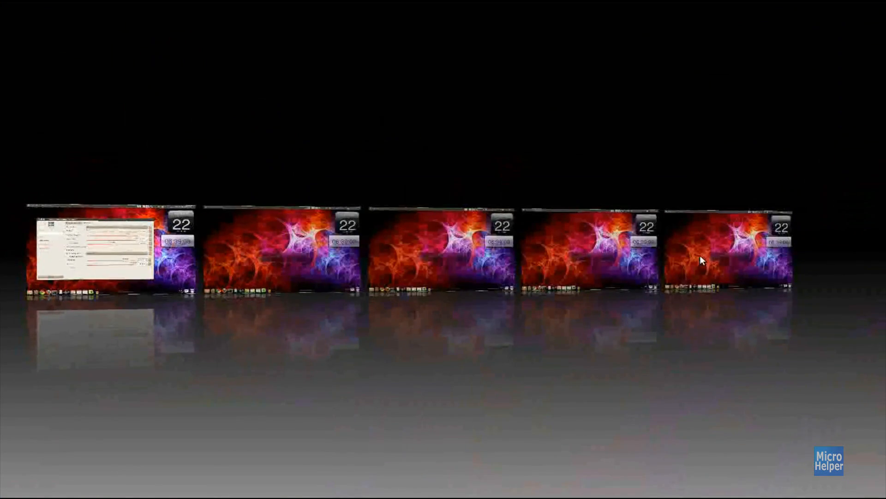
key(super+e)
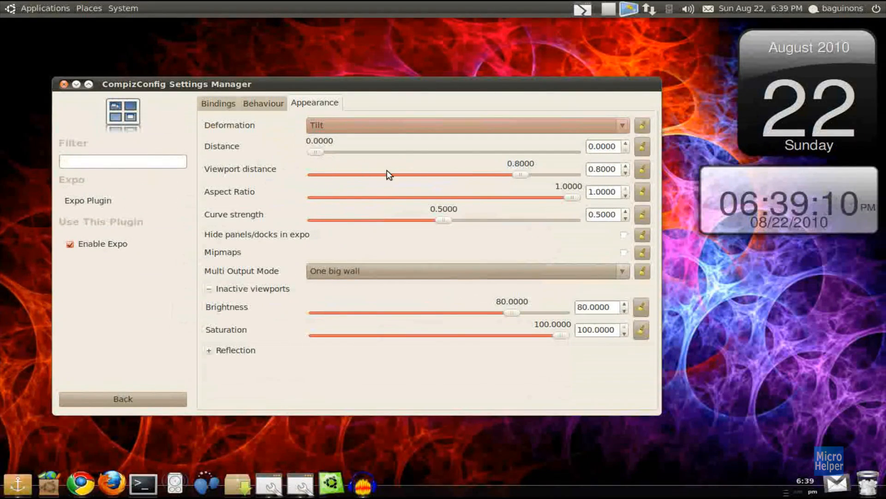
Set the Expo Deformation back to Curve and return to the plugin list
click(358, 125)
click(319, 138)
click(173, 396)
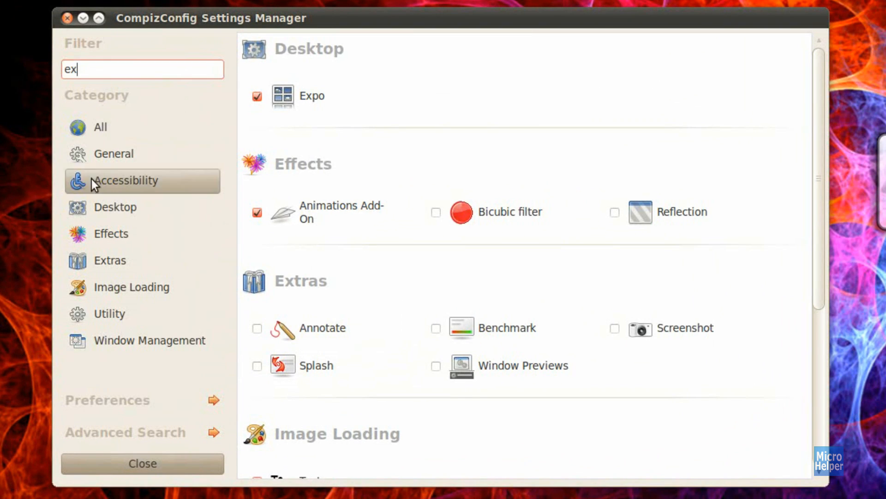
From the full plugin list, enable Show mouse, open its settings, and switch its particle effect on and off
click(109, 137)
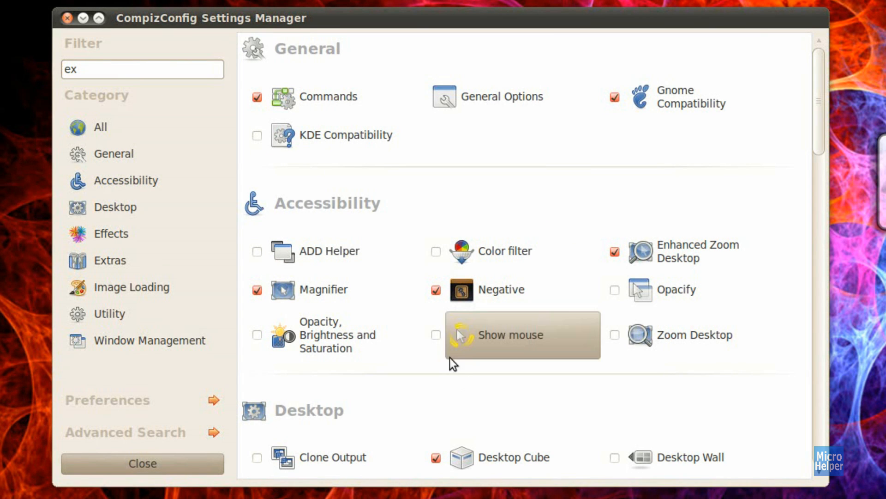
click(436, 336)
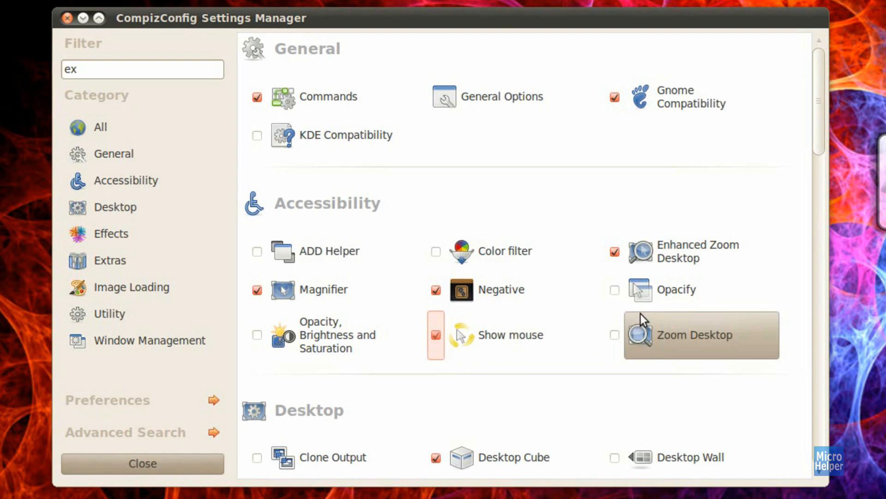
click(499, 338)
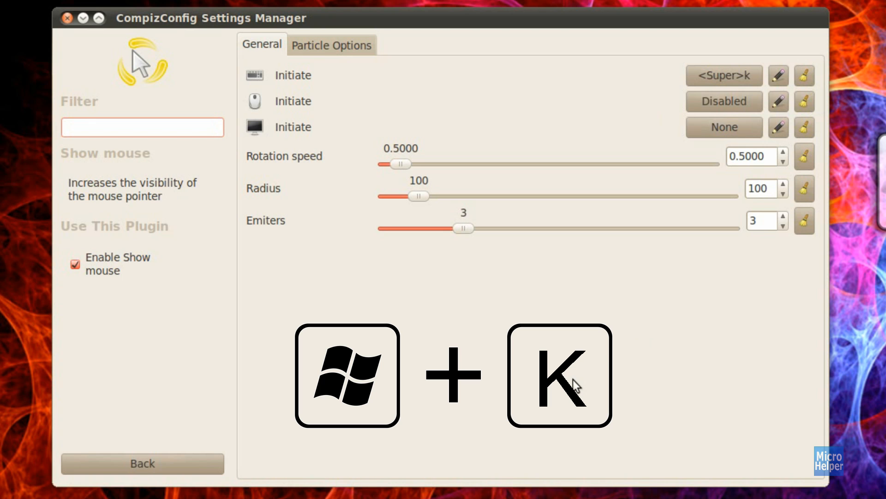
key(super+k)
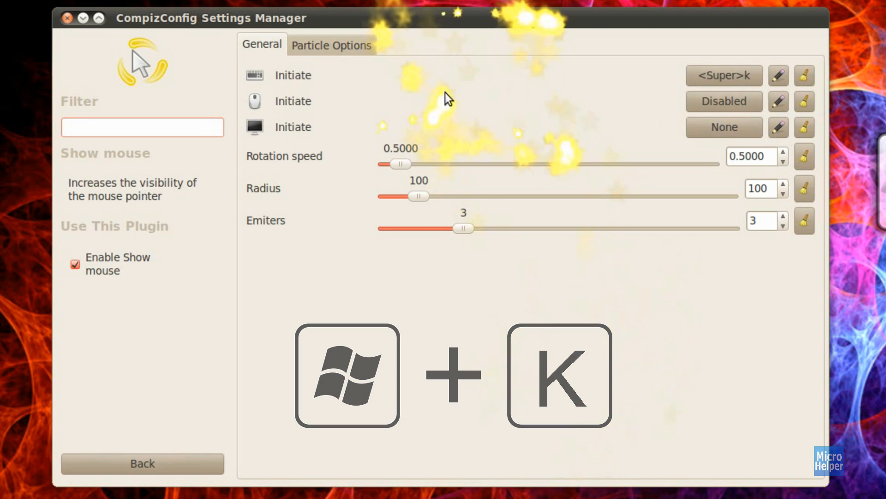
key(super+k)
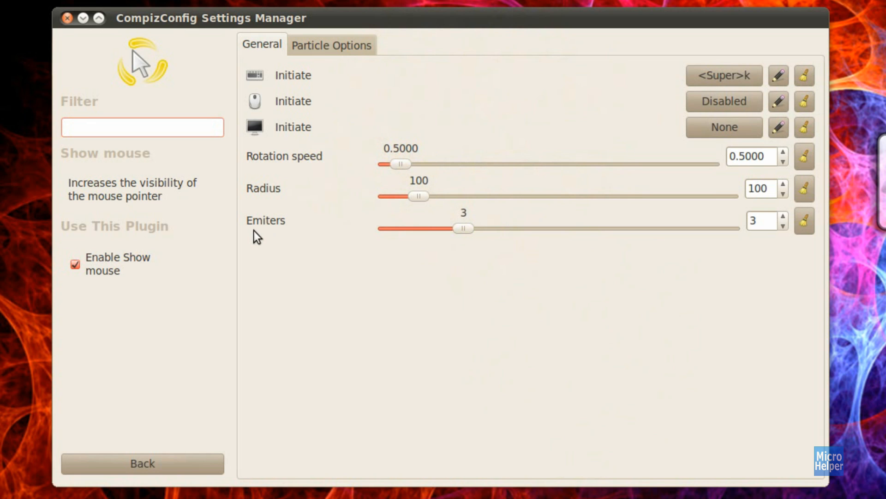
With the Show mouse effect active, set its Emiters to 1 and its Radius to 10
key(super+k)
drag(471, 232, 327, 229)
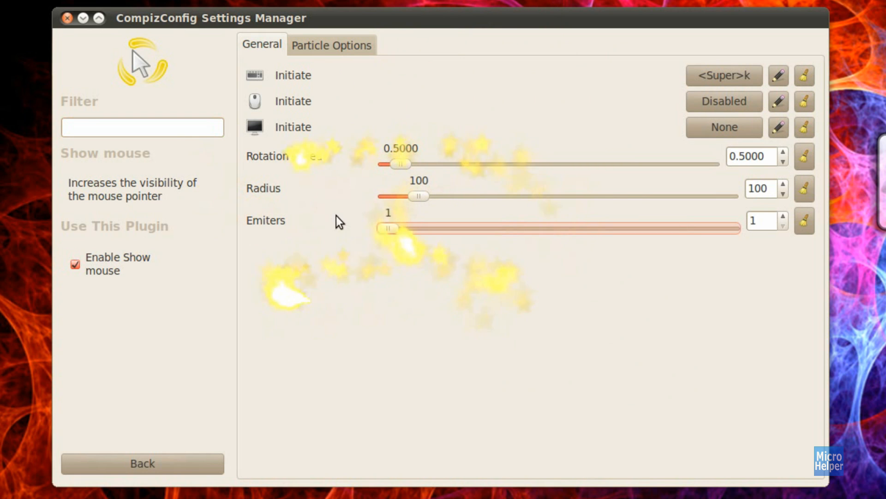
click(370, 49)
click(277, 46)
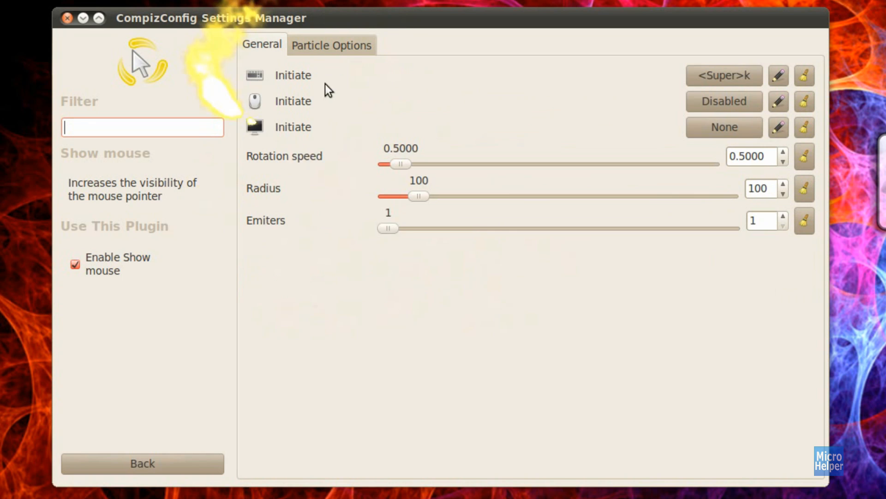
drag(413, 197, 351, 203)
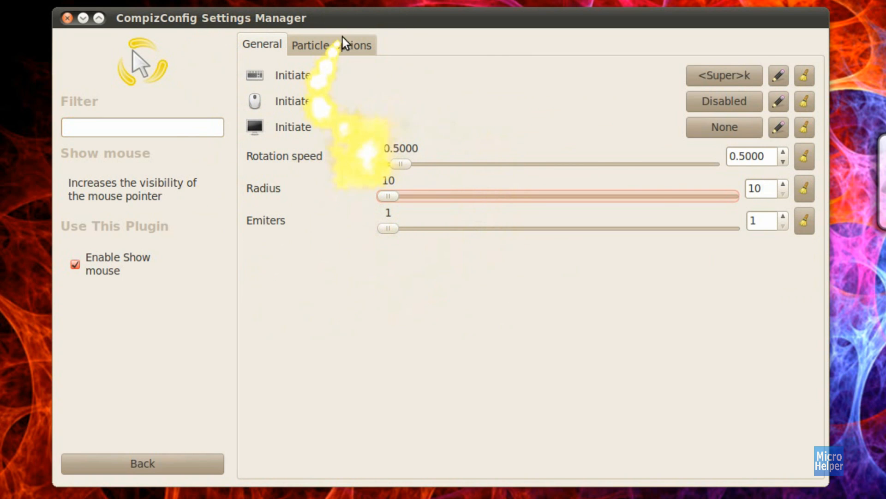
In Show mouse's particle options, set Particle Size to 2.3381 and try Randomly Colored Particles on and off again
click(341, 46)
drag(547, 118, 416, 131)
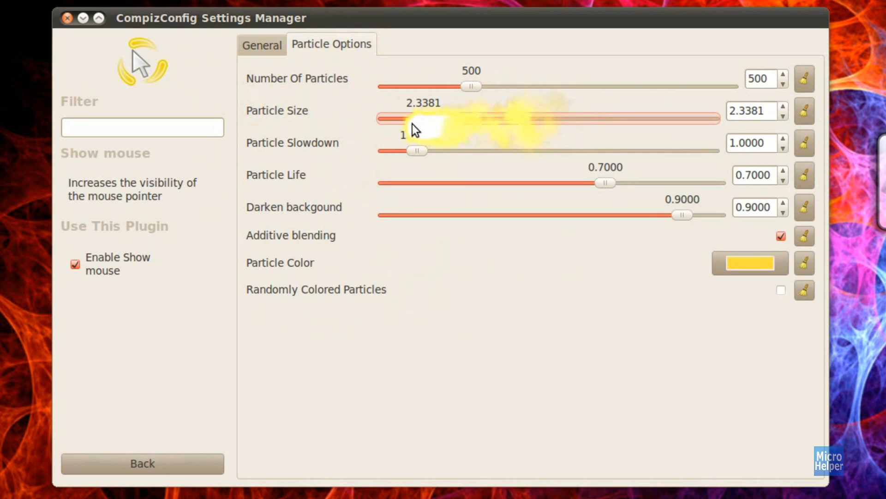
click(780, 290)
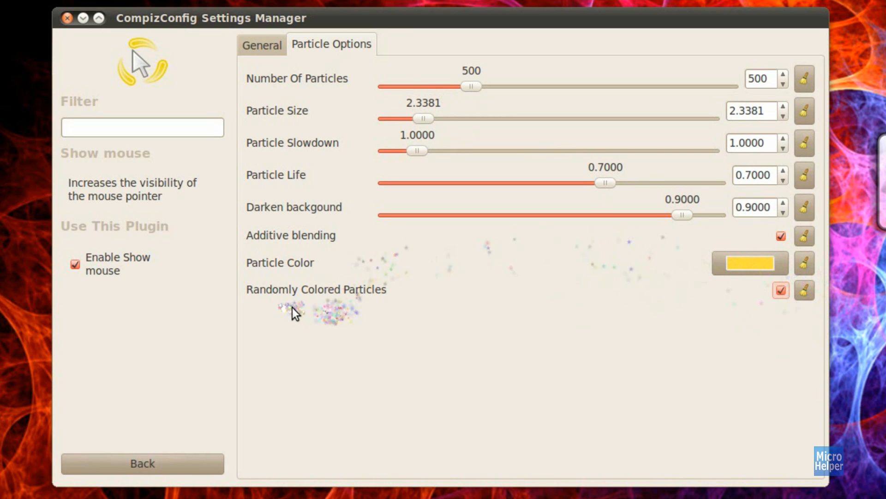
click(781, 291)
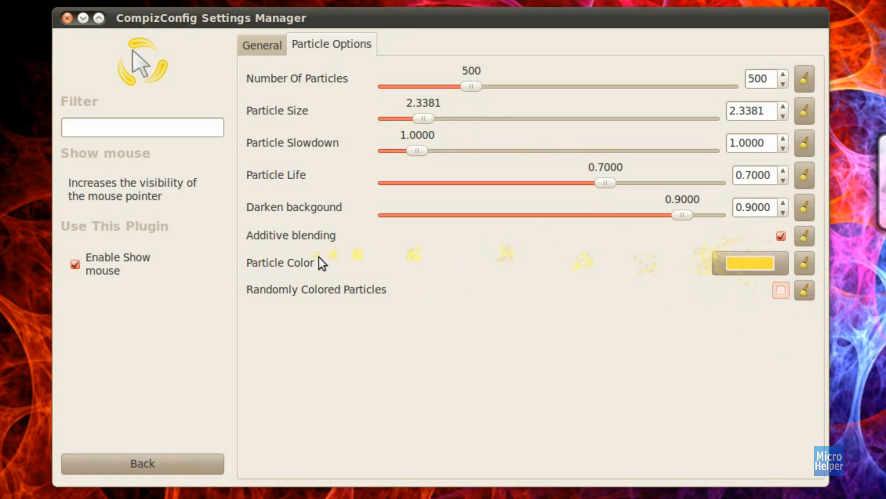
Change the Show mouse Particle Color to a near-black dark blue and return to the plugin list
click(758, 266)
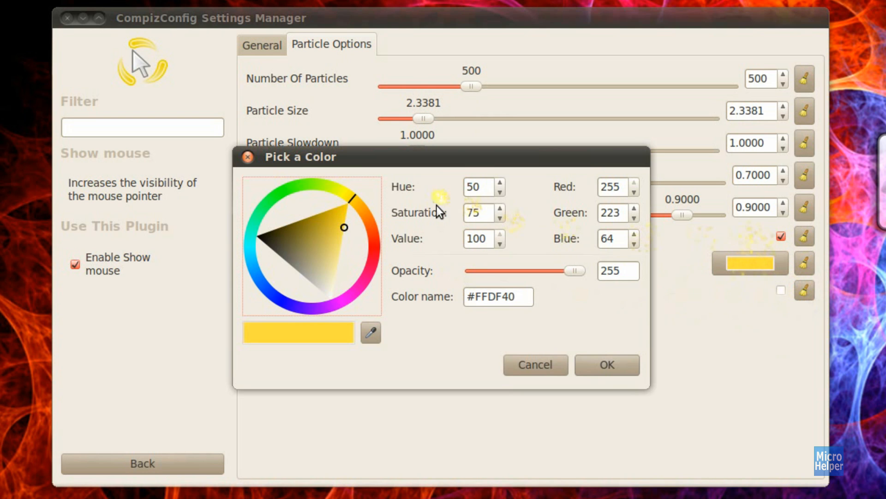
drag(364, 205, 347, 275)
click(292, 264)
click(607, 364)
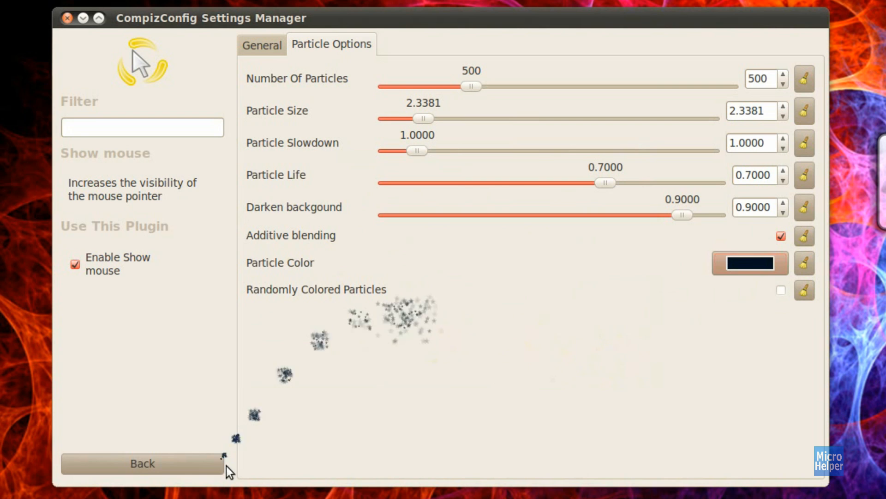
click(176, 457)
Enable the Paint fire on the screen plugin among the effects and return to the plugin list
scroll(434, 305, down, 9)
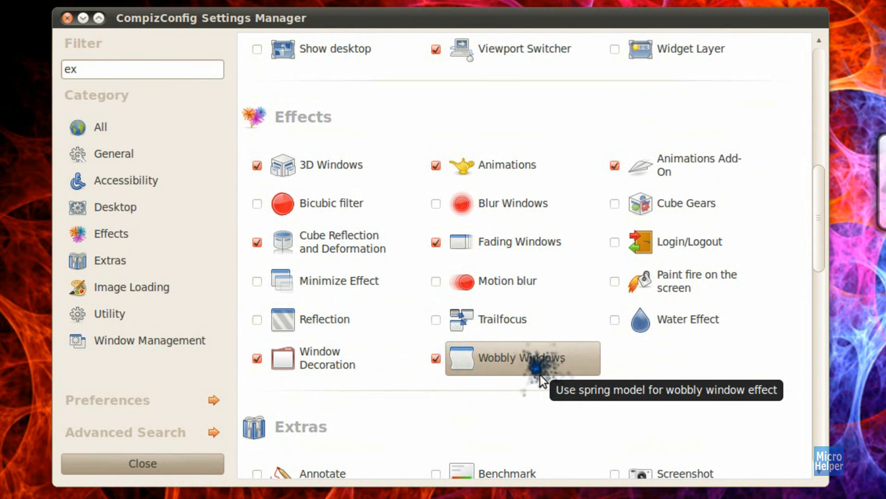
scroll(540, 375, down, 3)
scroll(540, 373, up, 2)
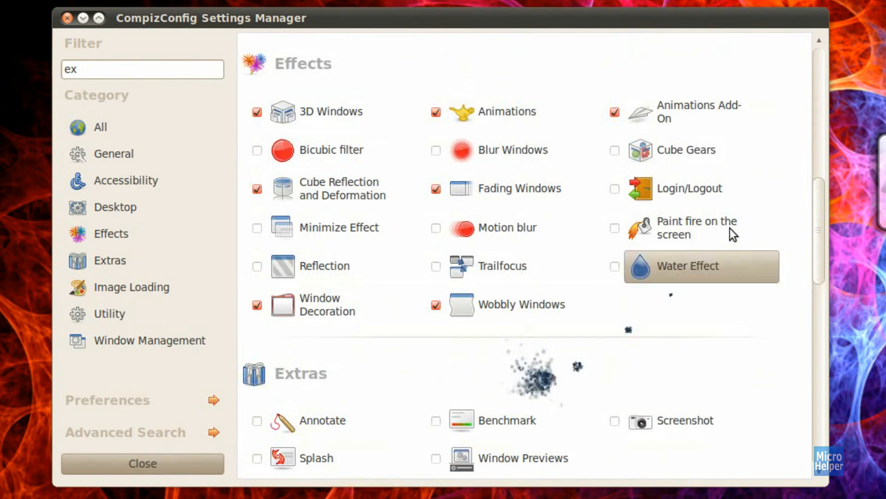
click(703, 232)
click(79, 281)
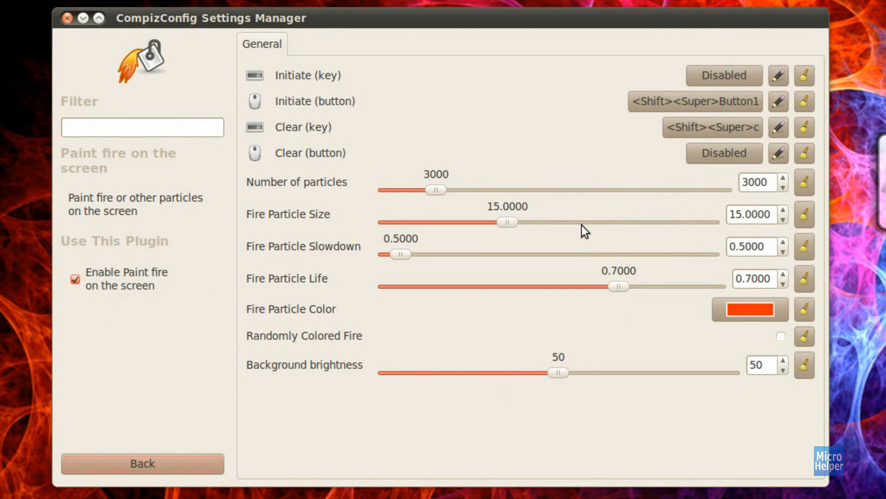
click(150, 469)
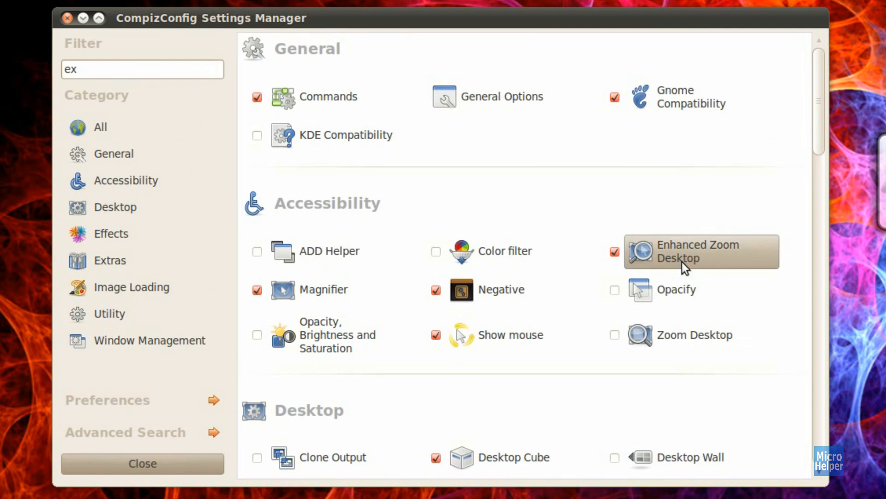
Open the Paint fire on the screen settings, paint looping fire strokes across the screen, clear them, and return to the list
scroll(574, 309, down, 10)
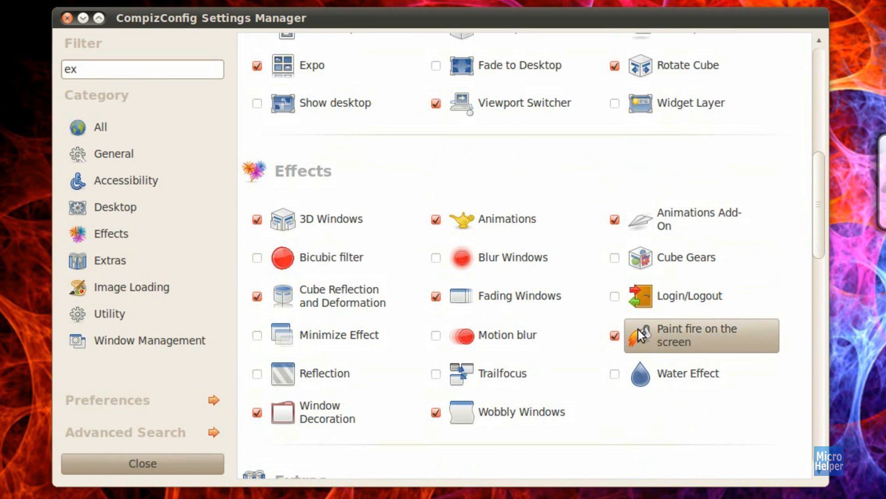
scroll(675, 336, down, 2)
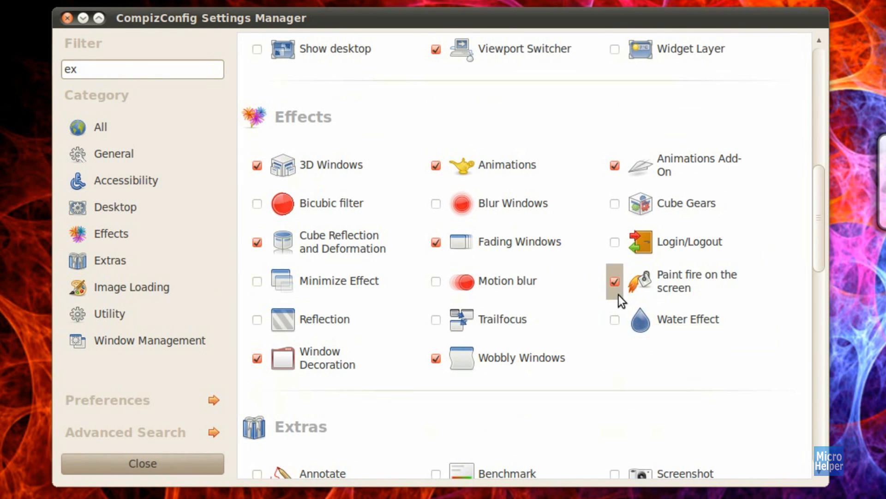
click(694, 290)
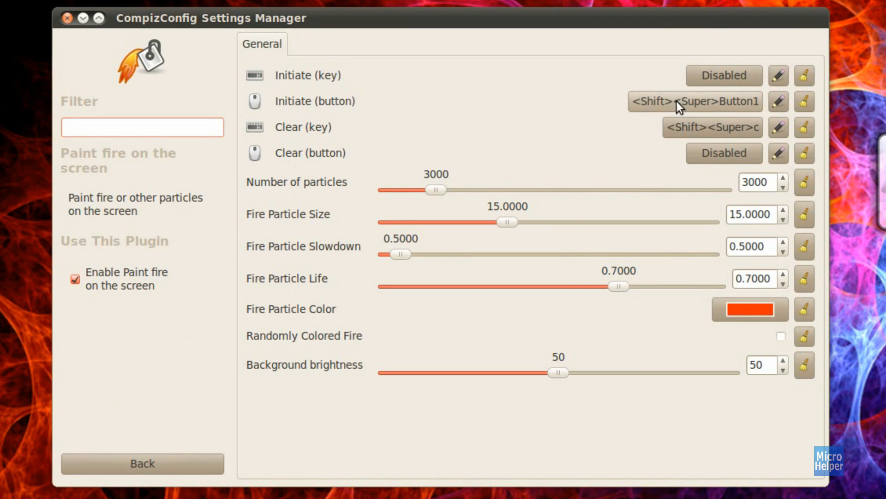
mouse_move(677, 99)
mouse_down()
mouse_move(449, 327)
mouse_move(491, 16)
mouse_move(139, 372)
mouse_move(222, 406)
mouse_up()
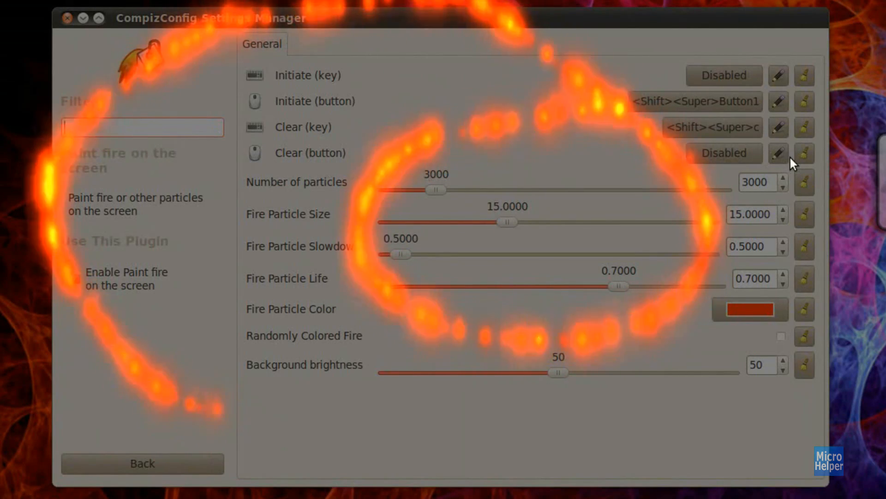
key(shift+super+c)
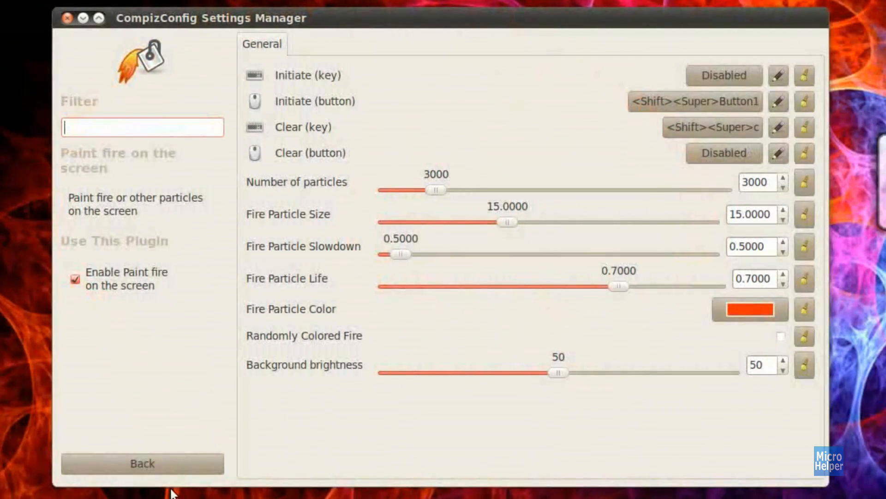
click(215, 461)
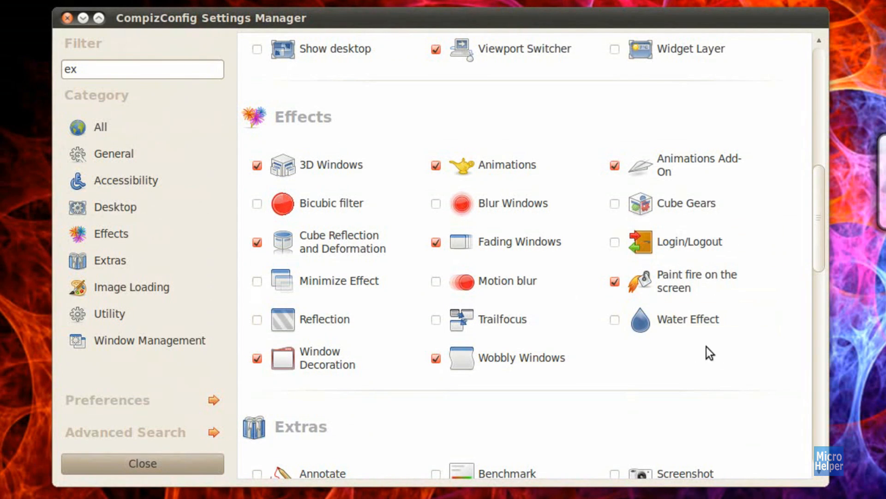
Open the Paint fire on the screen settings and enable F2 as its Initiate (key) binding
click(701, 279)
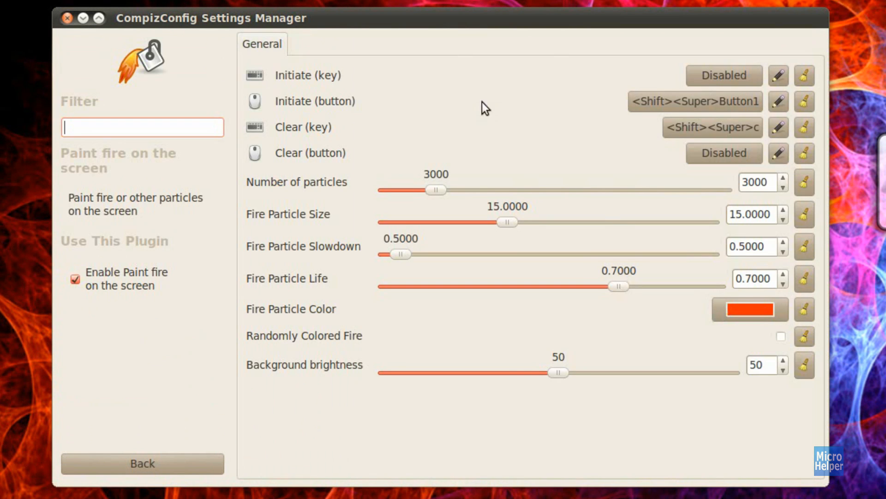
click(748, 76)
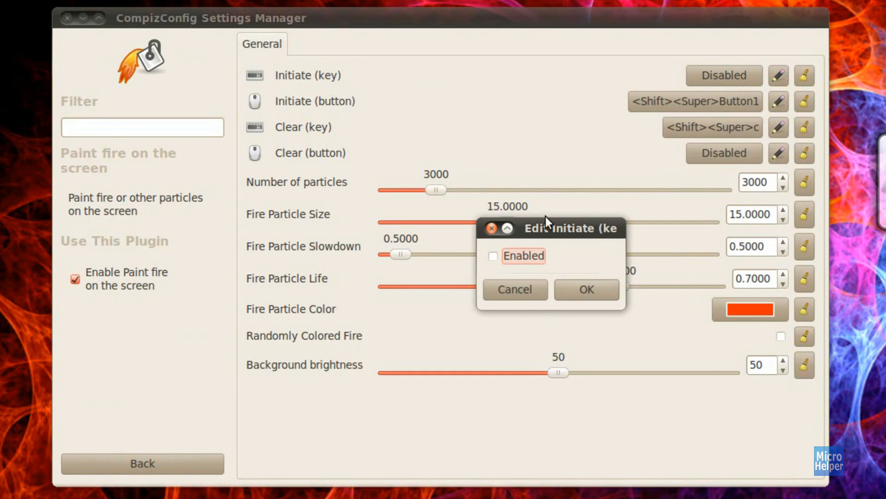
click(528, 255)
click(561, 301)
key(F2)
click(600, 359)
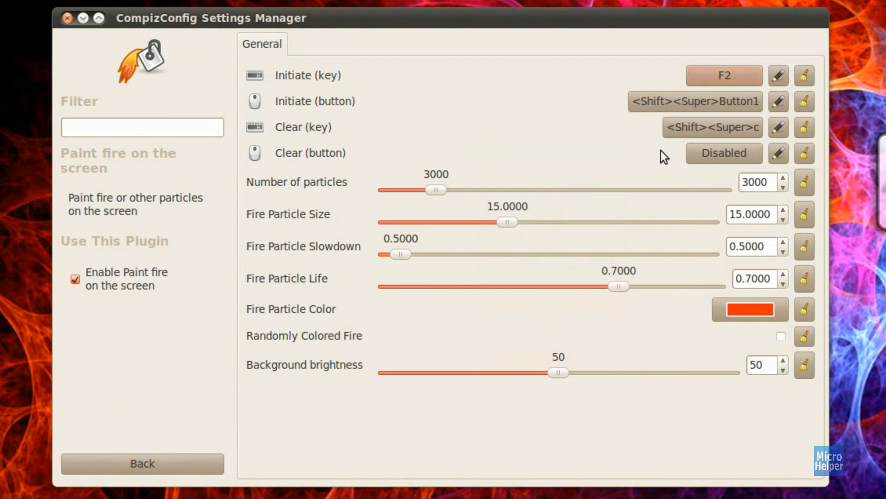
Assign F3 as the Paint fire Clear (key) binding and return to the plugin list
click(686, 129)
click(592, 222)
click(540, 300)
key(F3)
click(600, 361)
click(222, 463)
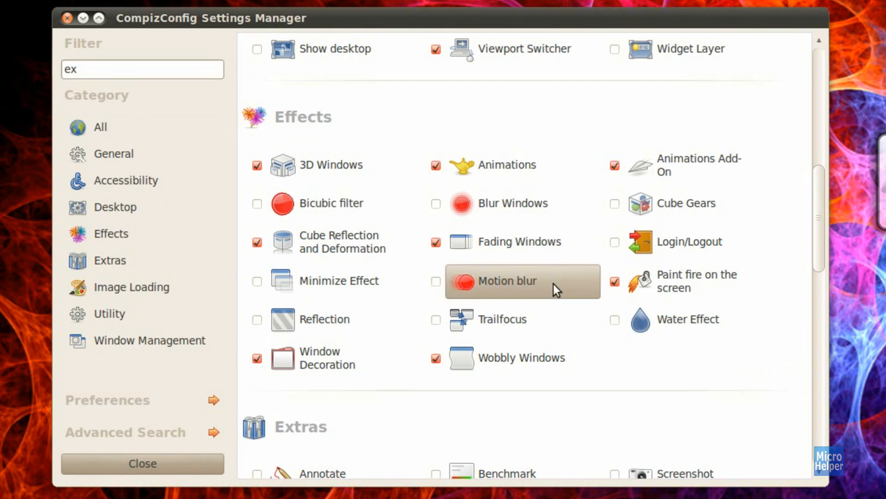
Open the Water Effect settings and assign F4 as the Initiate shortcut
click(648, 326)
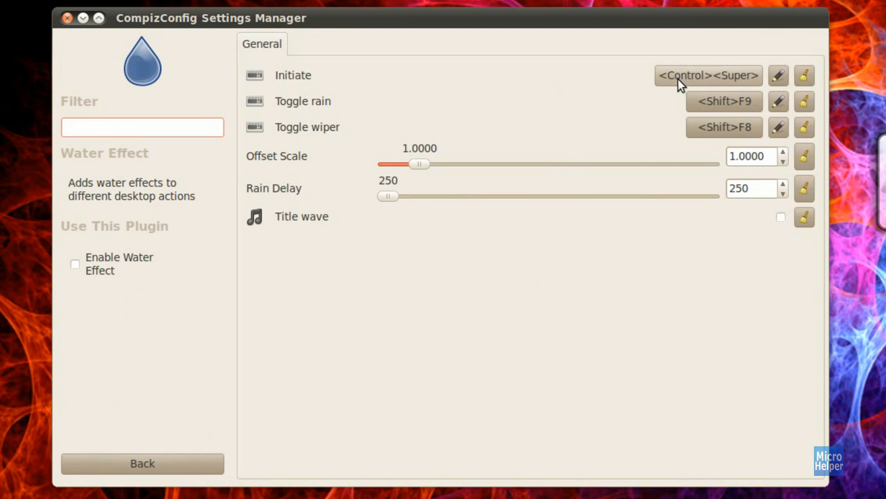
click(708, 76)
click(549, 298)
key(F4)
click(595, 361)
Assign F5 as the Water Effect Toggle rain shortcut
click(707, 106)
click(517, 228)
click(528, 298)
key(F5)
click(606, 368)
Assign F6 as the Water Effect Toggle wiper shortcut
click(744, 125)
click(565, 303)
key(F6)
click(603, 359)
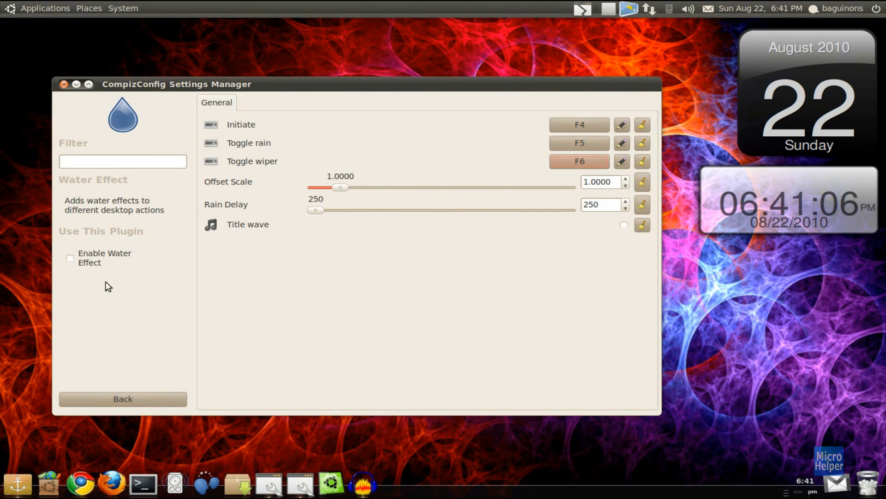
Enable the Water Effect plugin and try out its water ripples and the rain toggle
click(88, 262)
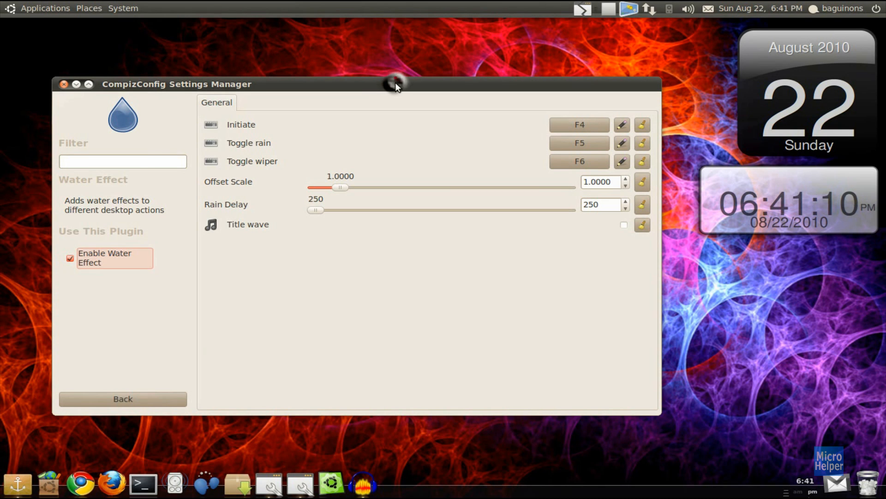
key(F4)
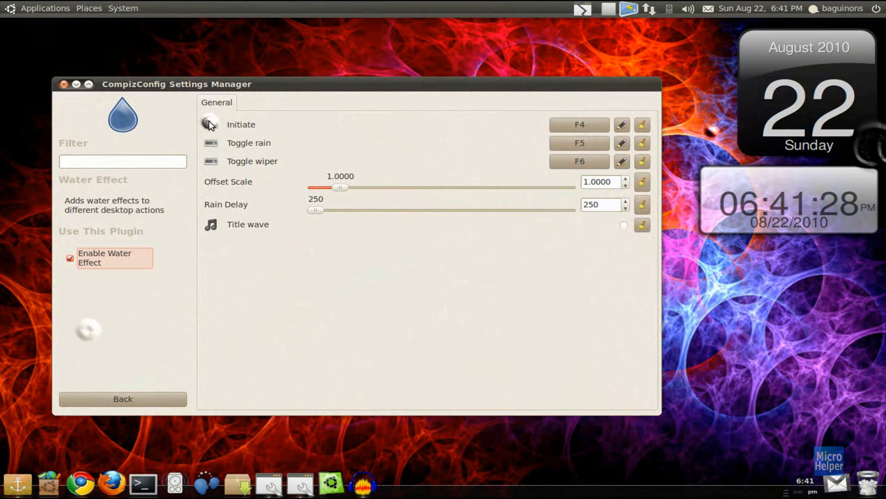
key(F5)
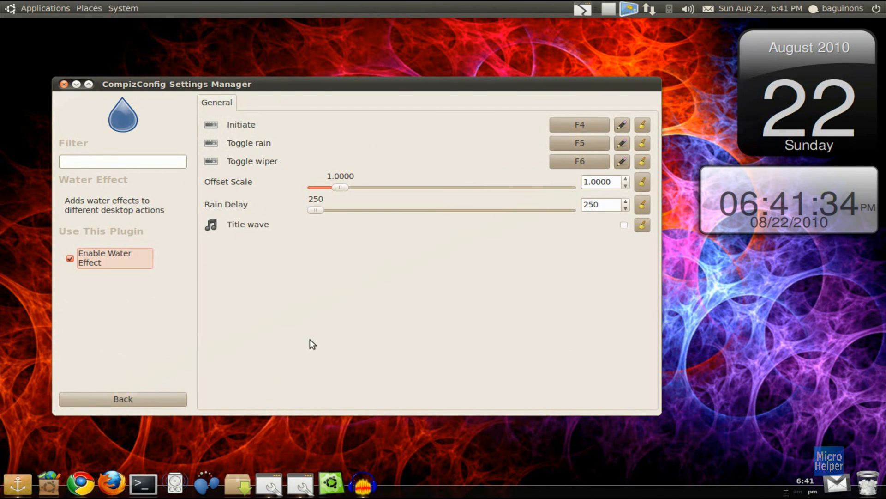
Open the Window Previews settings in the Extras section and enable the plugin
scroll(341, 301, down, 6)
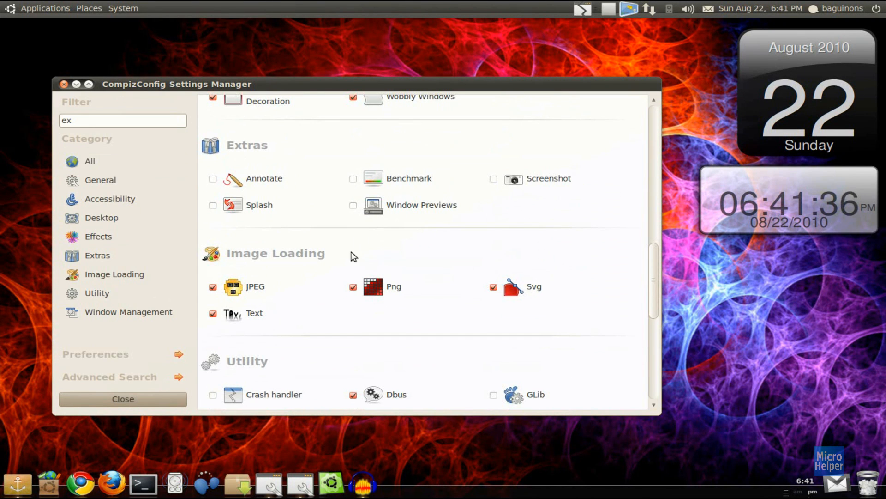
click(406, 205)
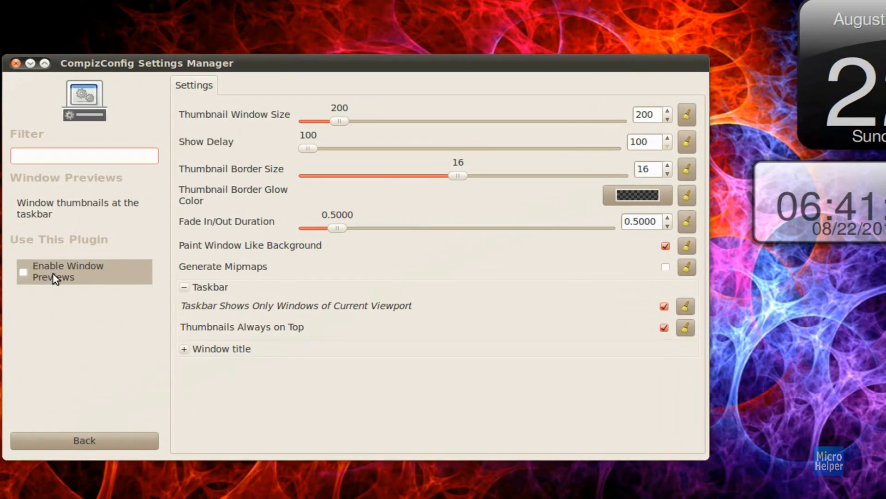
click(94, 259)
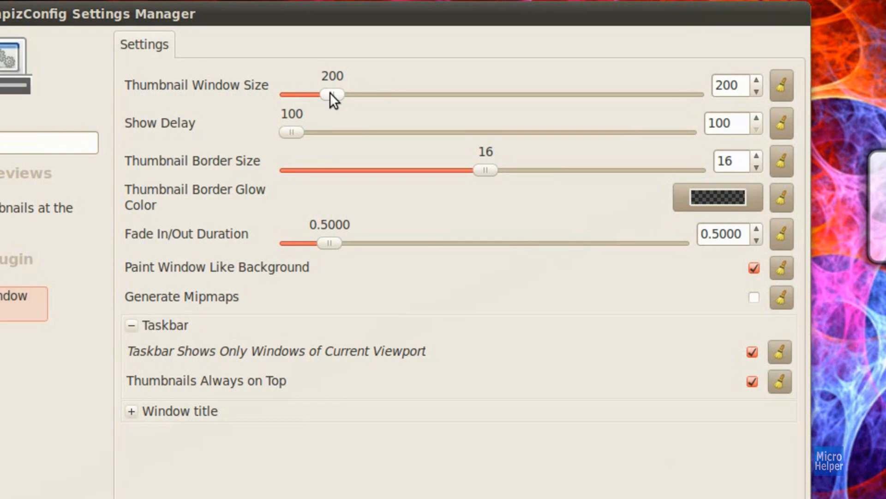
Set the Window Previews Thumbnail Window Size to 600 and return to the plugin list
drag(332, 98, 374, 97)
key(Tab)
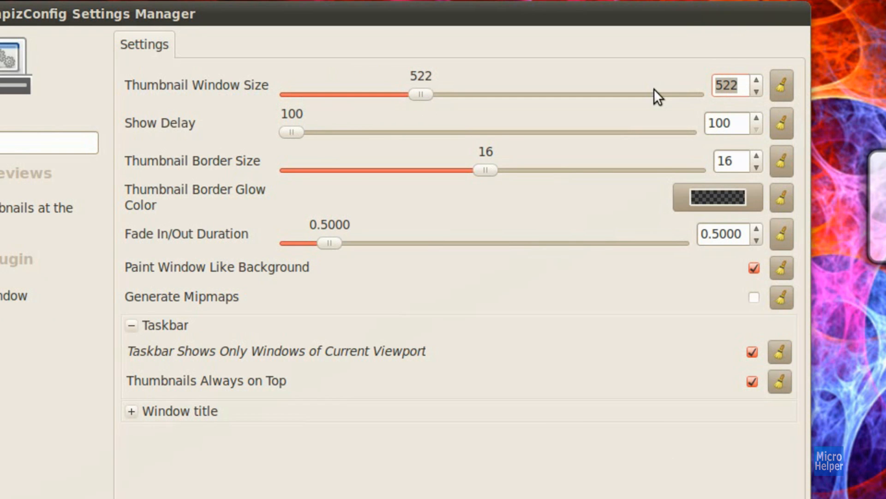
text(600)
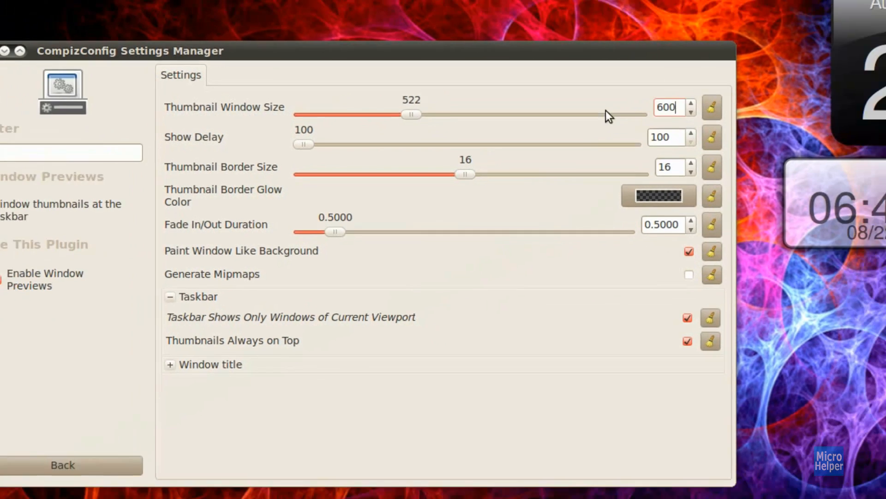
key(Return)
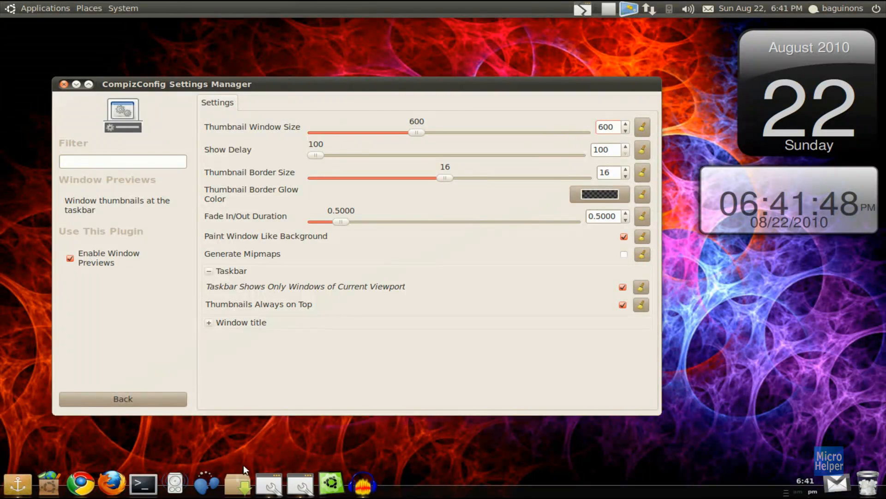
mouse_move(301, 489)
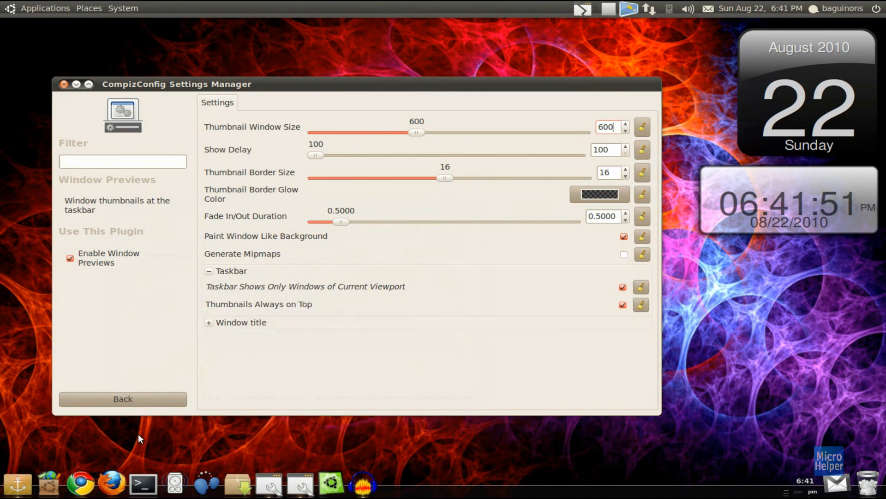
click(149, 404)
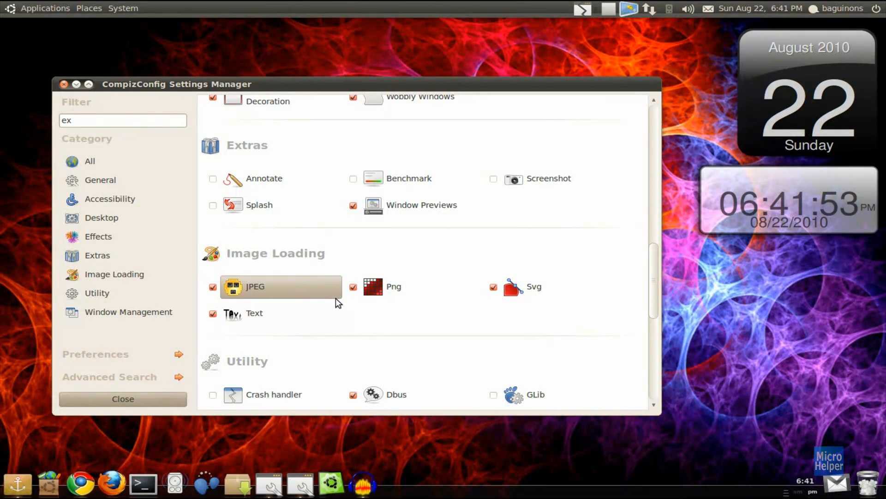
Enable the Annotate plugin, draw large test loops on the screen, clear them, and return to the plugin list
click(255, 182)
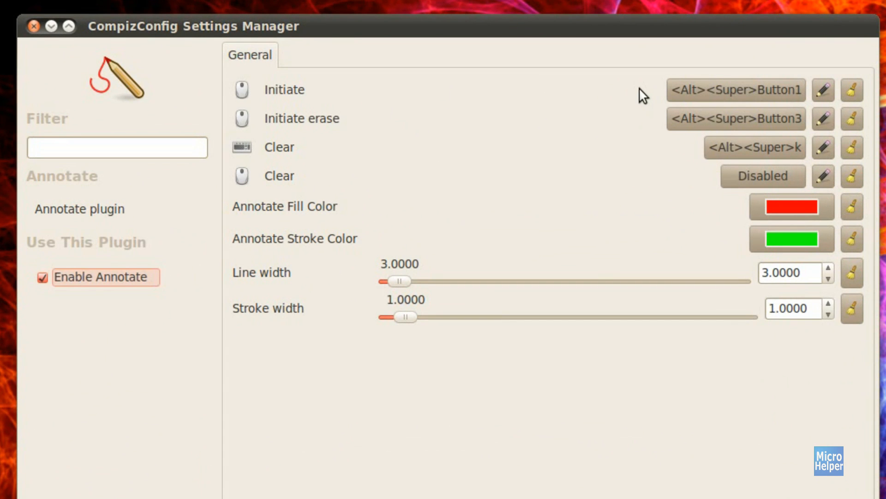
mouse_move(613, 92)
mouse_down()
mouse_move(242, 251)
mouse_move(530, 194)
mouse_move(11, 330)
mouse_move(561, 357)
mouse_up()
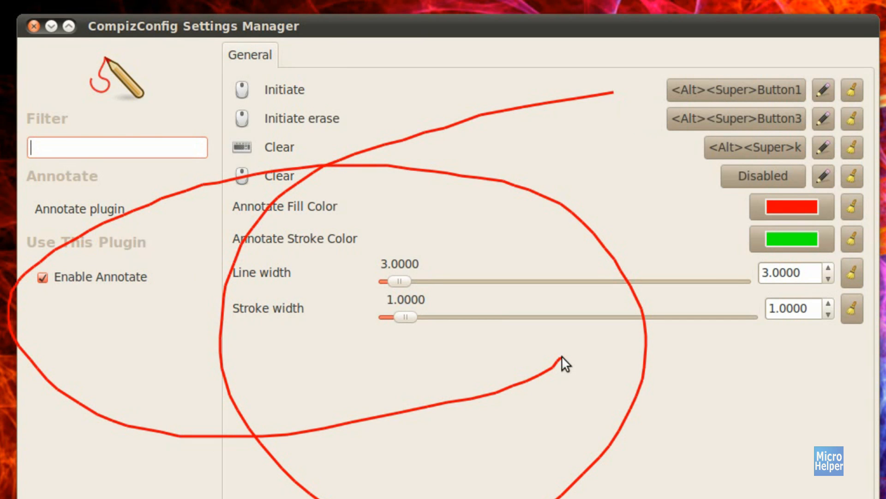
key(alt+super+k)
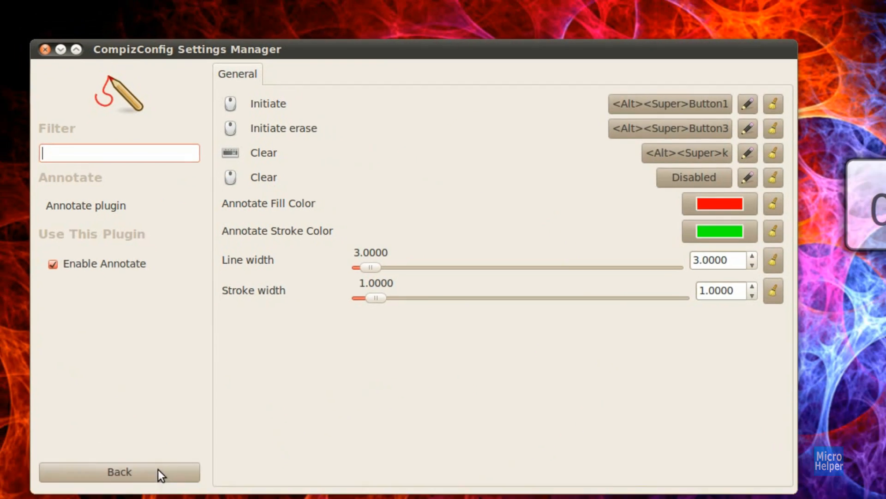
click(158, 475)
Look over the available plugins in the Desktop, Effects, Extras, Image Loading and Utility sections
scroll(447, 228, up, 10)
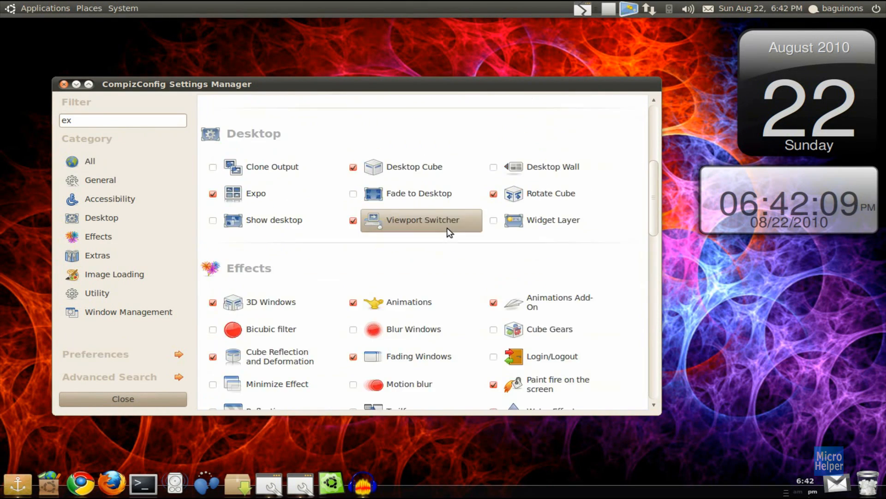
scroll(391, 194, down, 9)
scroll(392, 197, down, 5)
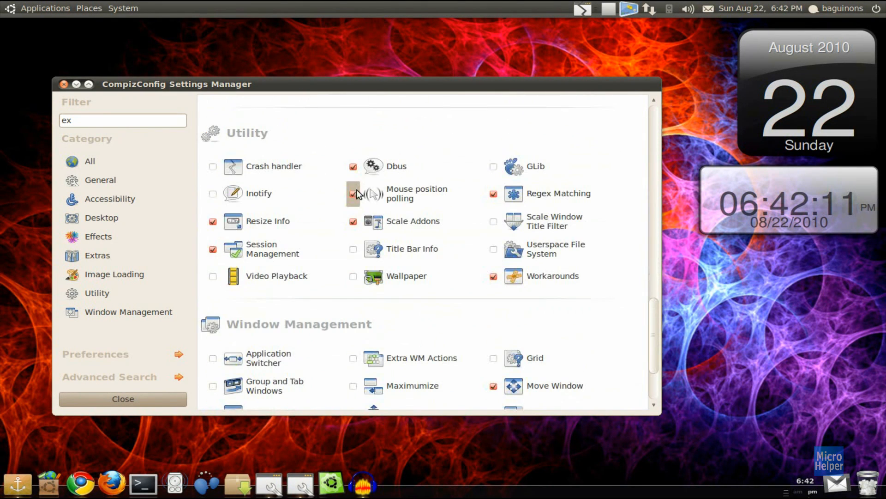
scroll(359, 199, up, 5)
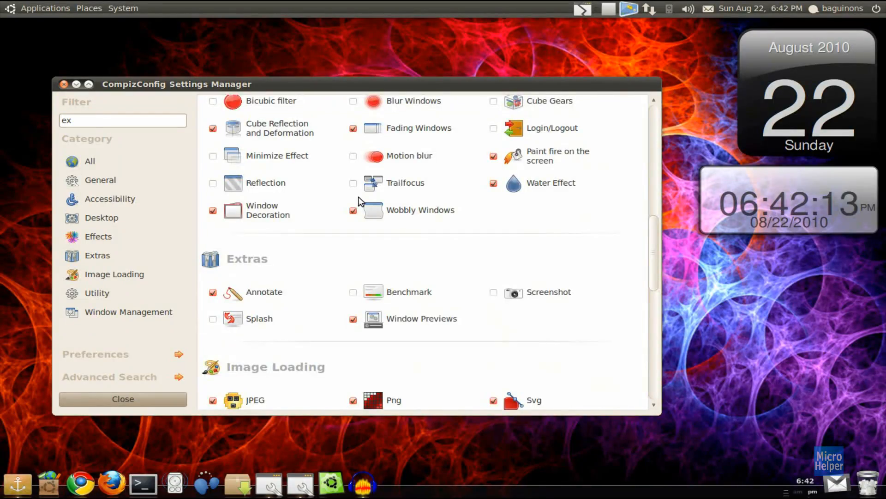
scroll(361, 202, down, 3)
drag(361, 202, 277, 250)
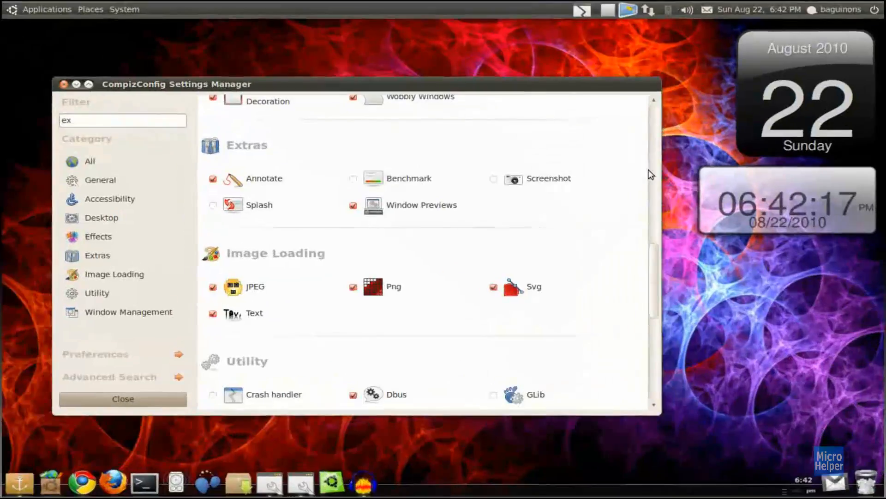
Enable the Ring Switcher plugin in the Window Management section
scroll(516, 155, down, 5)
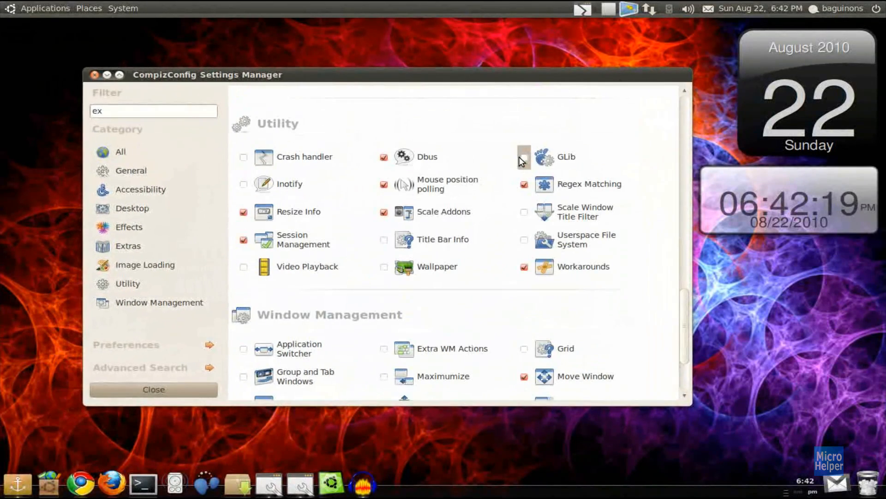
scroll(514, 156, down, 3)
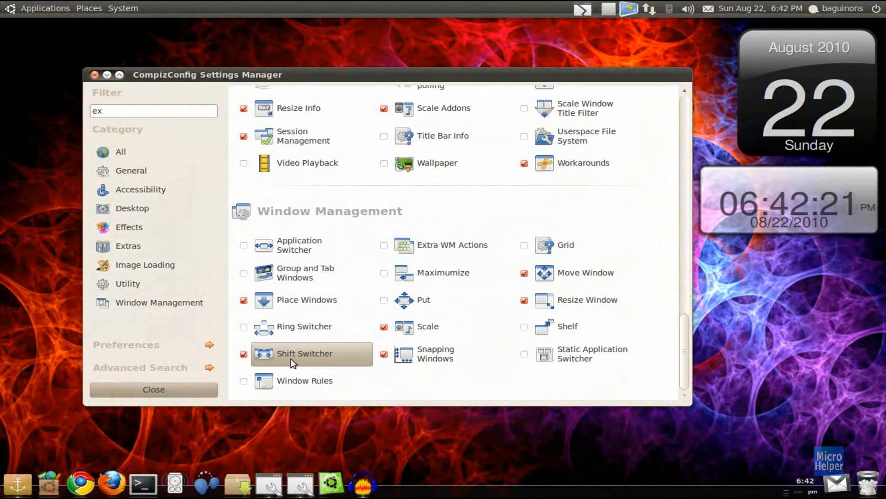
click(244, 327)
click(427, 268)
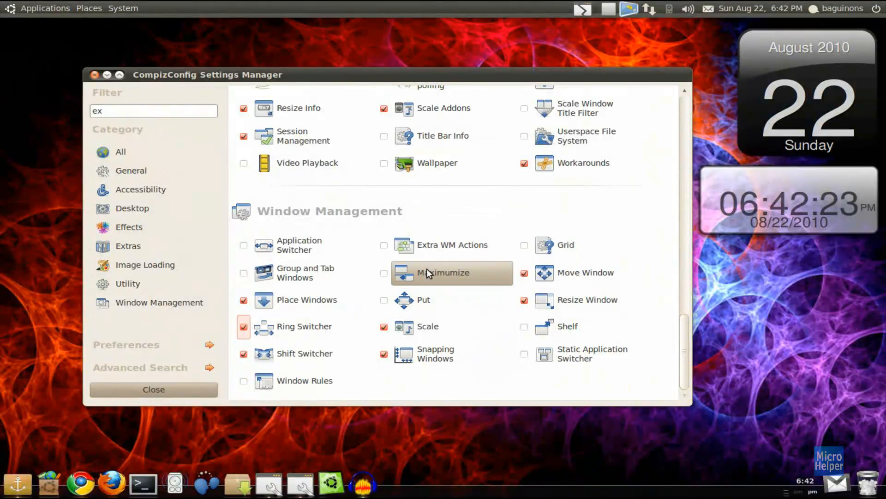
Cycle through the open windows to try the enabled window switchers
key(super+Tab)
key(super+Tab)
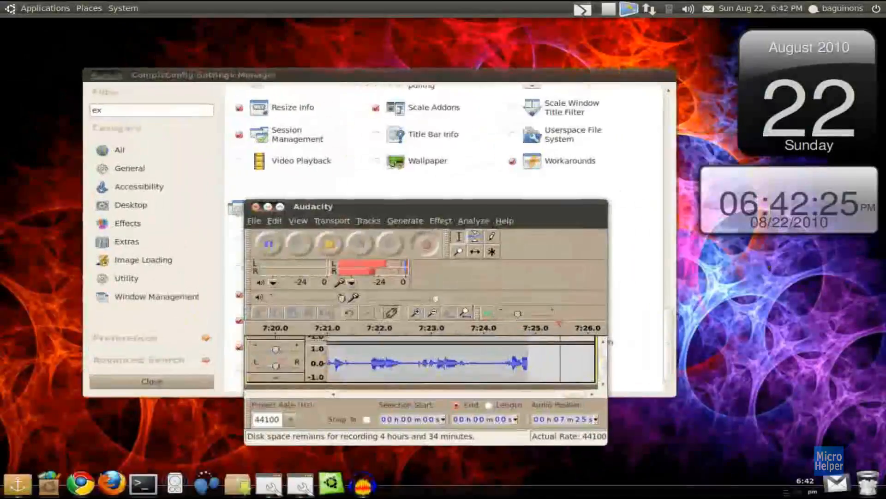
key(alt+Tab)
key(alt+Tab)
key(alt+Tab)
key(alt+Tab)
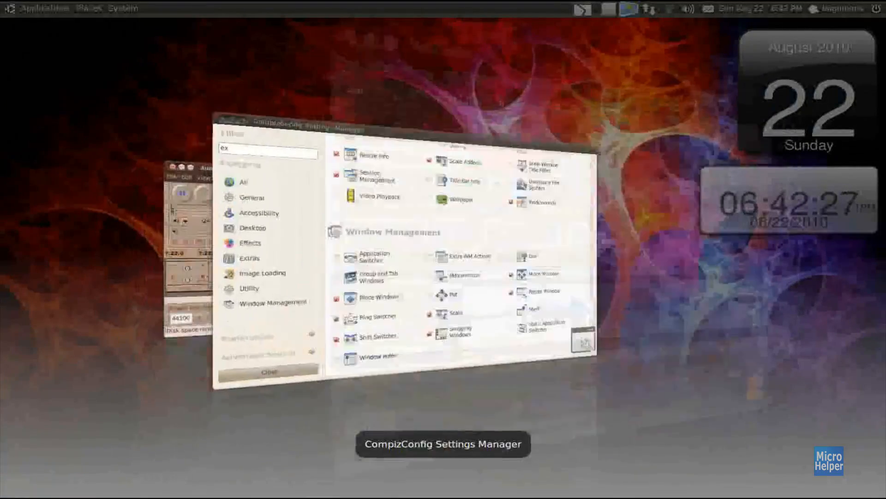
scroll(372, 163, up, 10)
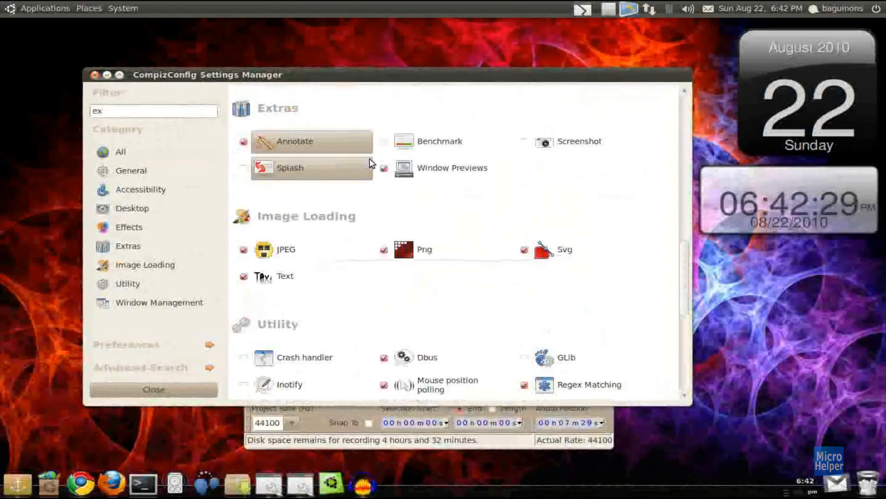
scroll(371, 163, up, 8)
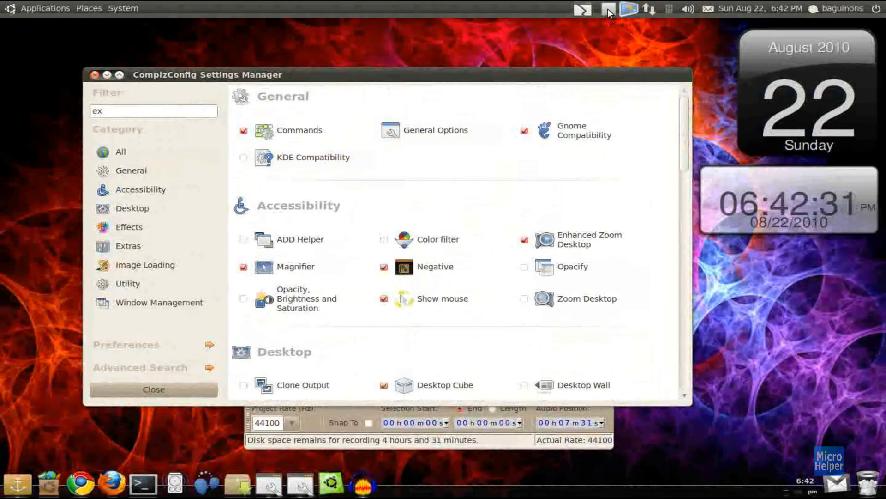